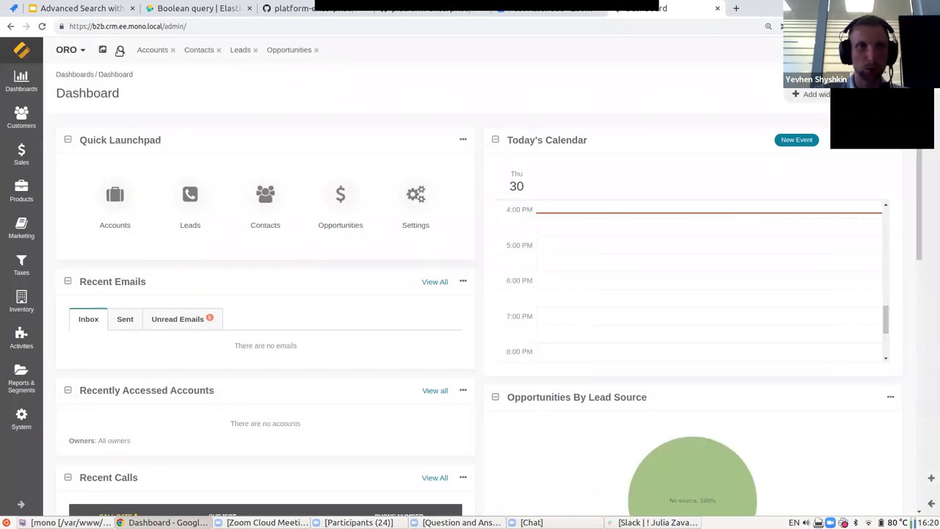
- Search all back-office records for the example first name and highlight its occurrences on the results page
click(120, 50)
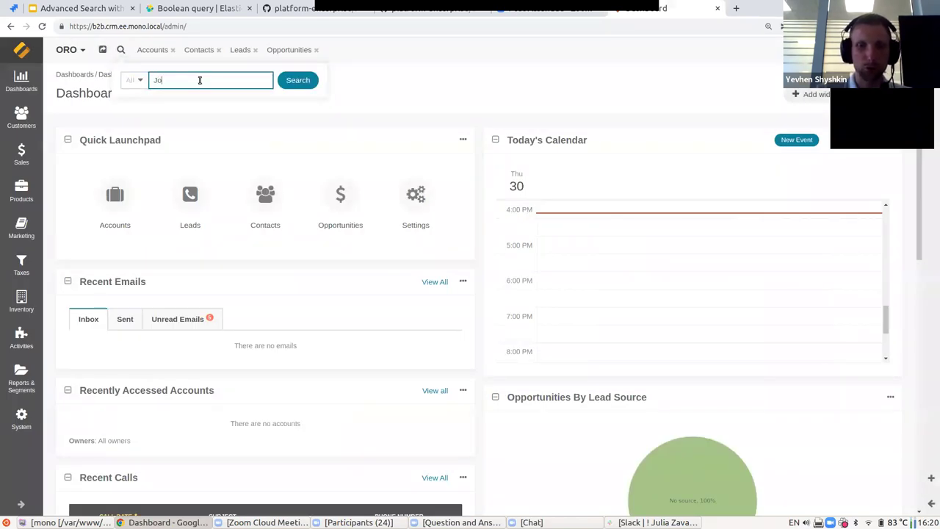
text(John)
key(Return)
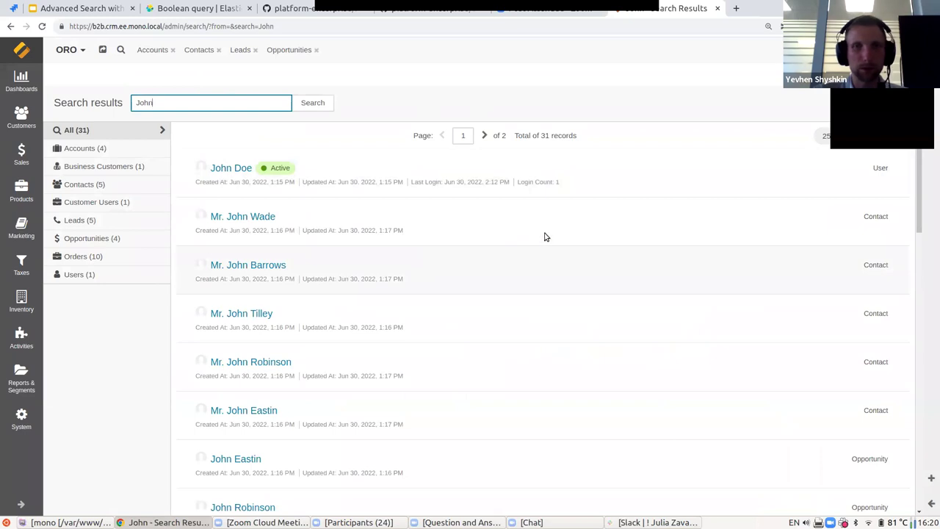
key(ctrl+f)
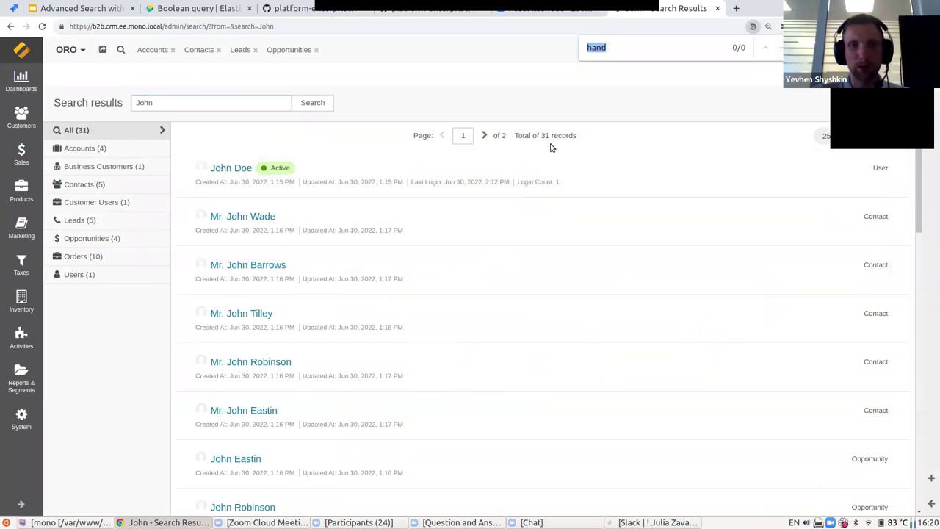
text(John)
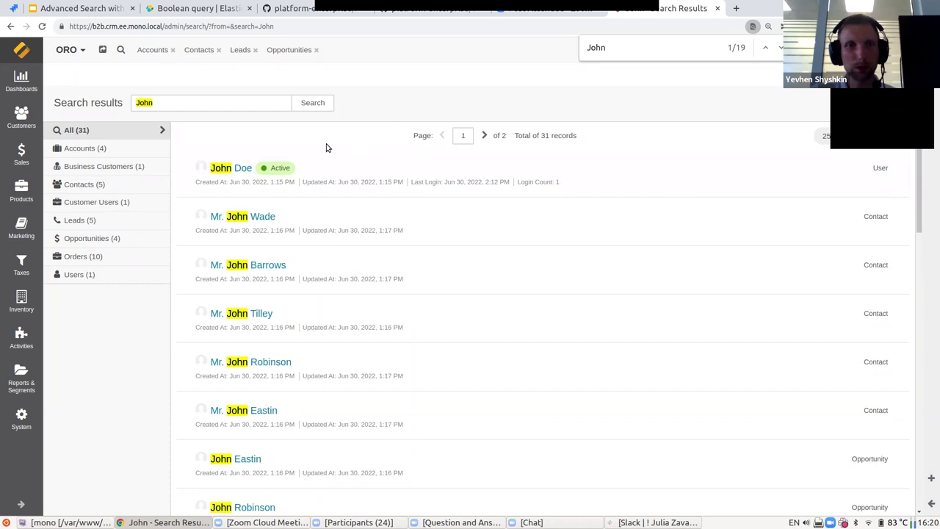
- Examine the order of the search results, comparing where the searched name appears across contacts, opportunities, leads, customer users, orders and accounts
scroll(236, 107, down, 2)
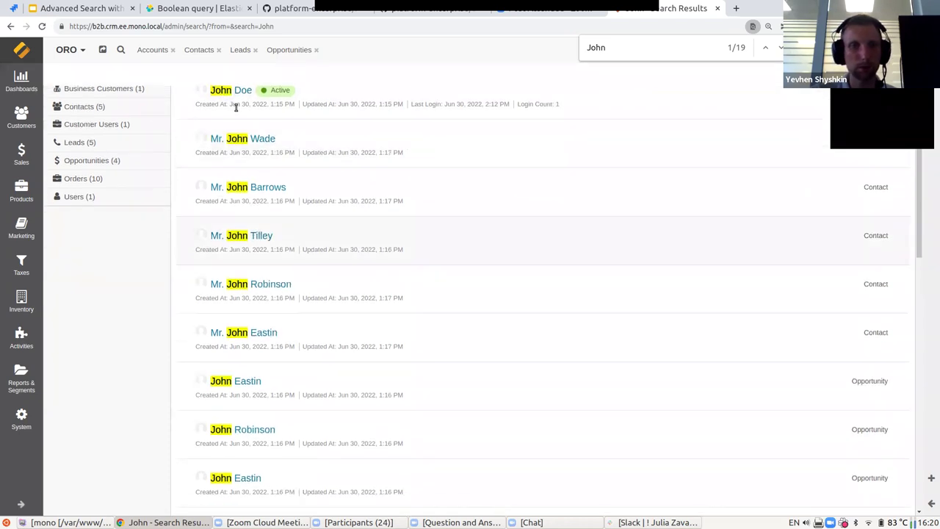
scroll(242, 284, down, 6)
scroll(254, 275, down, 4)
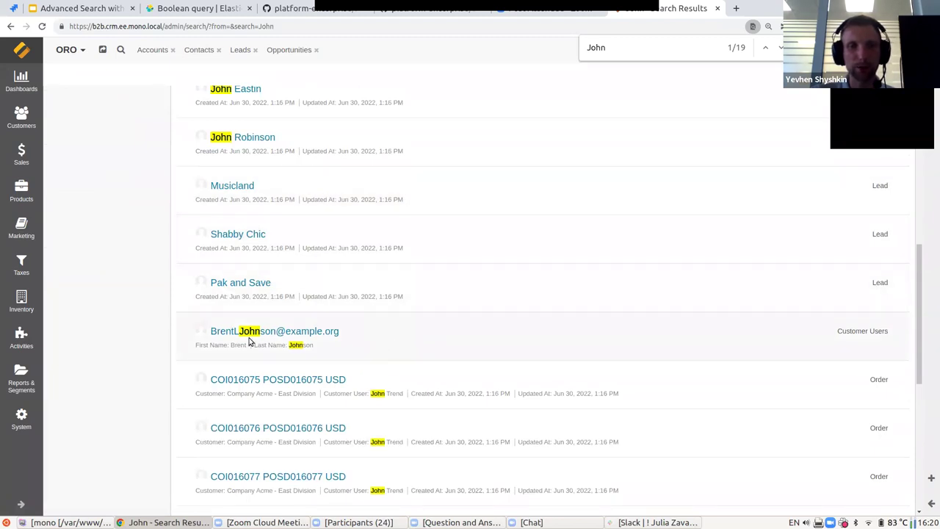
scroll(357, 298, down, 3)
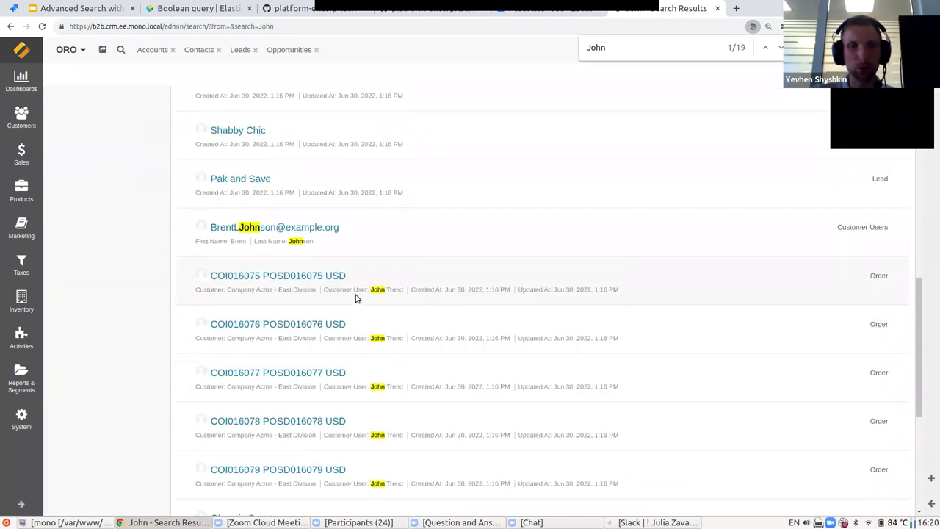
scroll(390, 310, down, 2)
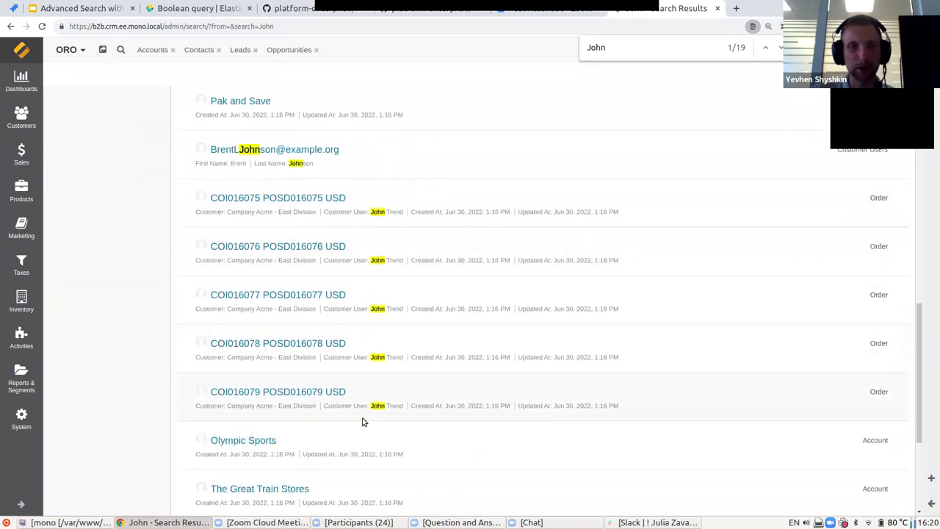
scroll(361, 422, down, 3)
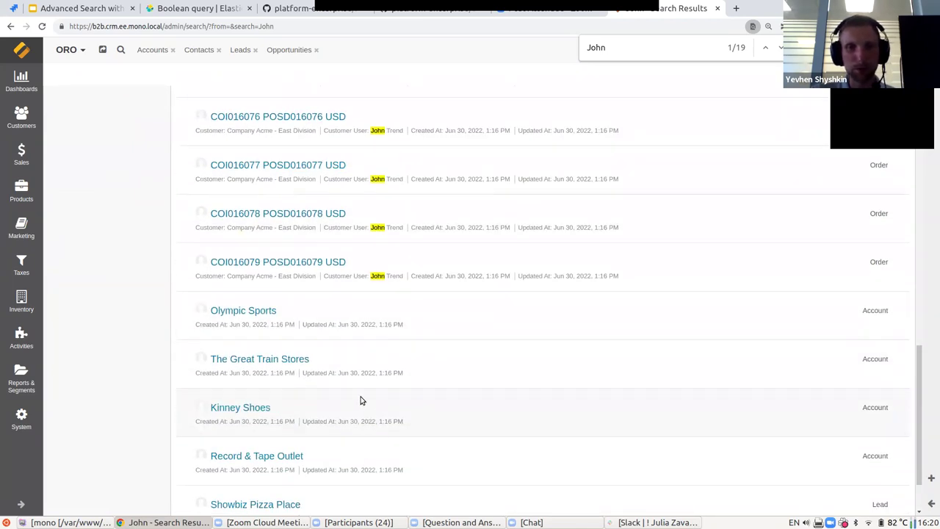
scroll(360, 400, up, 10)
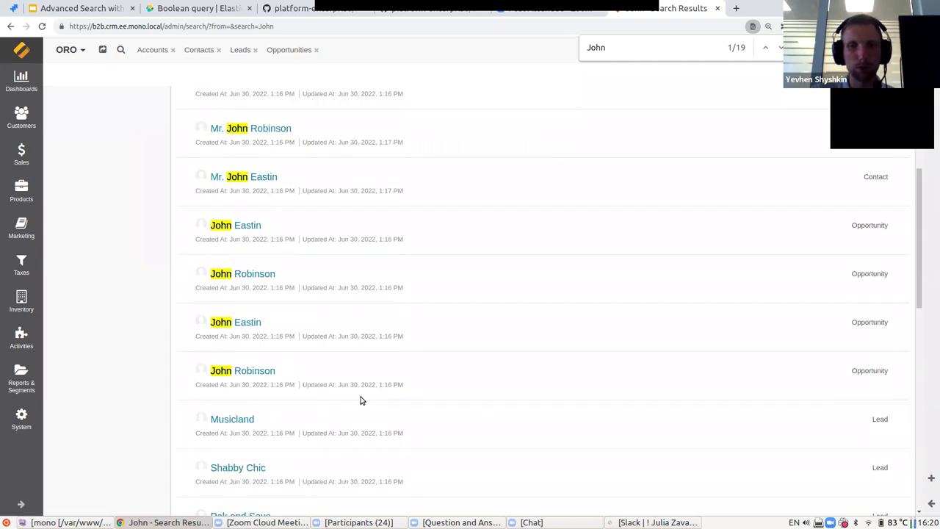
scroll(377, 290, up, 6)
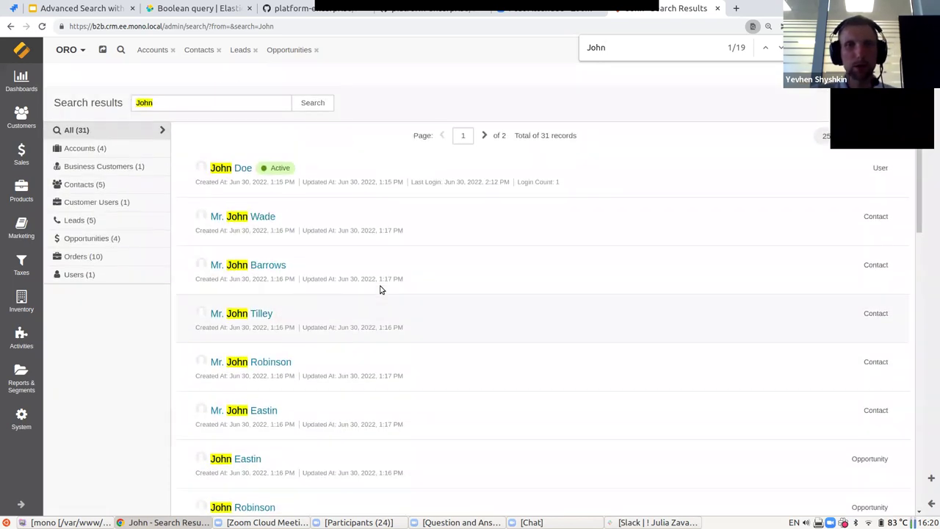
- Switch to the Advanced Search with Elasticsearch presentation in Google Slides and present the "Relevance Boost: Examples" slide full screen
click(73, 8)
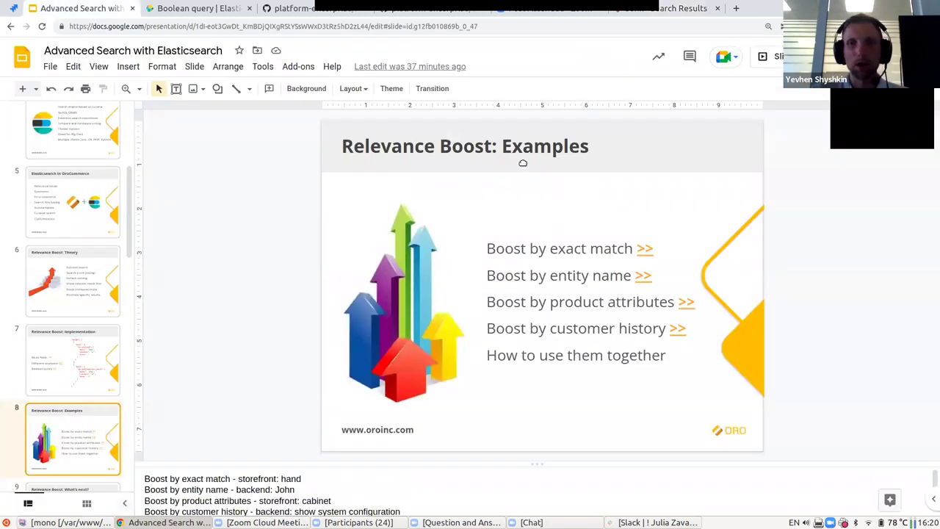
key(ctrl+F5)
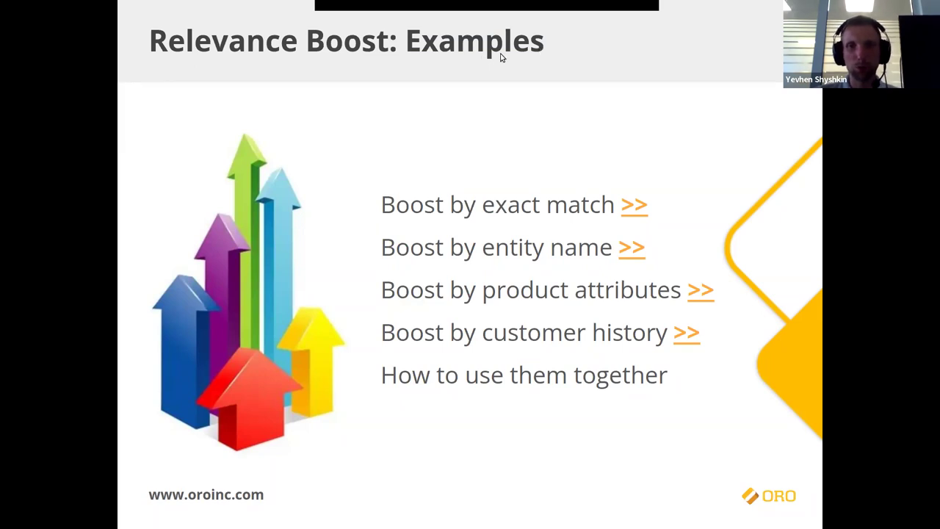
key(Escape)
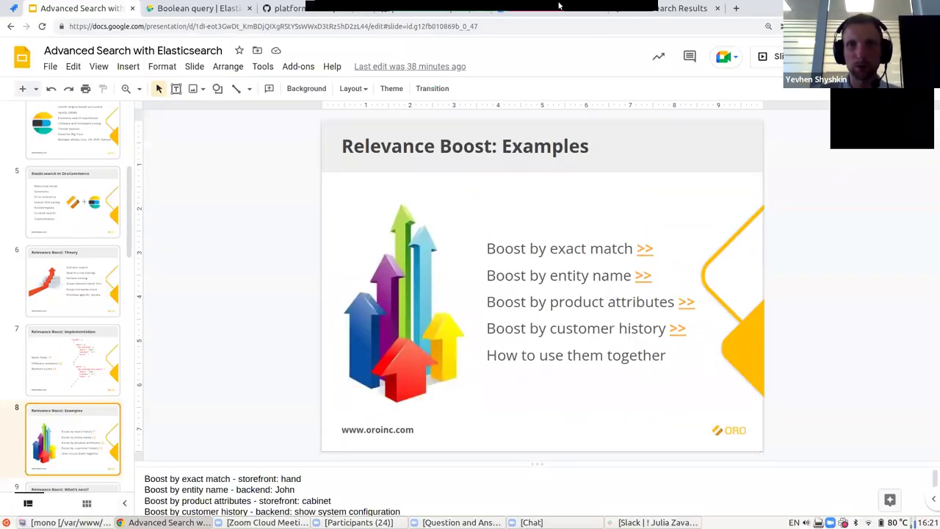
- Return to the Oro back office and open the product attributes list
click(653, 8)
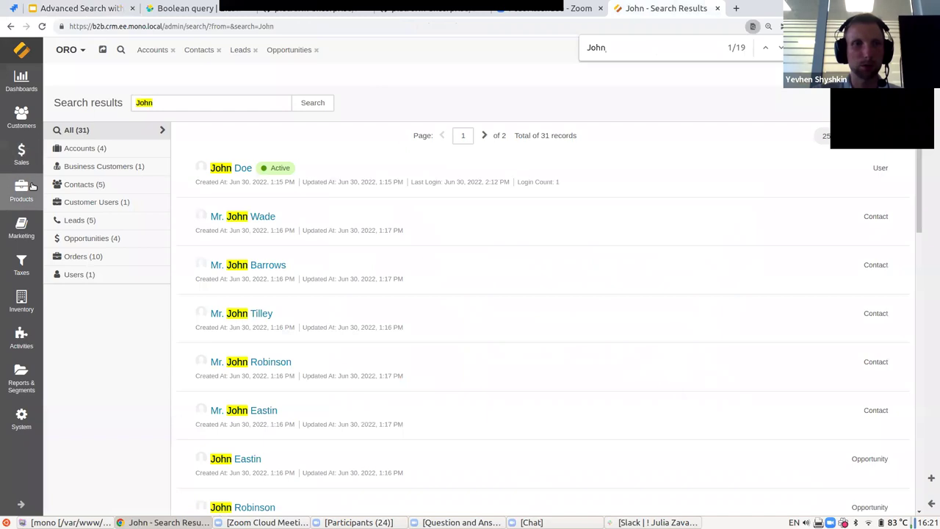
click(32, 186)
click(103, 168)
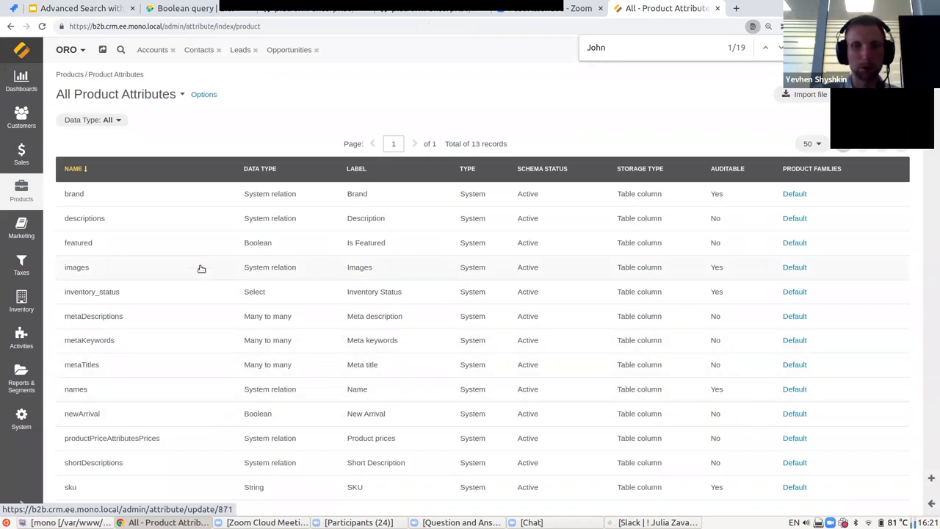
- Switch the organization to ORO INC - WORLDWIDE and open its product attributes list
click(82, 49)
click(98, 76)
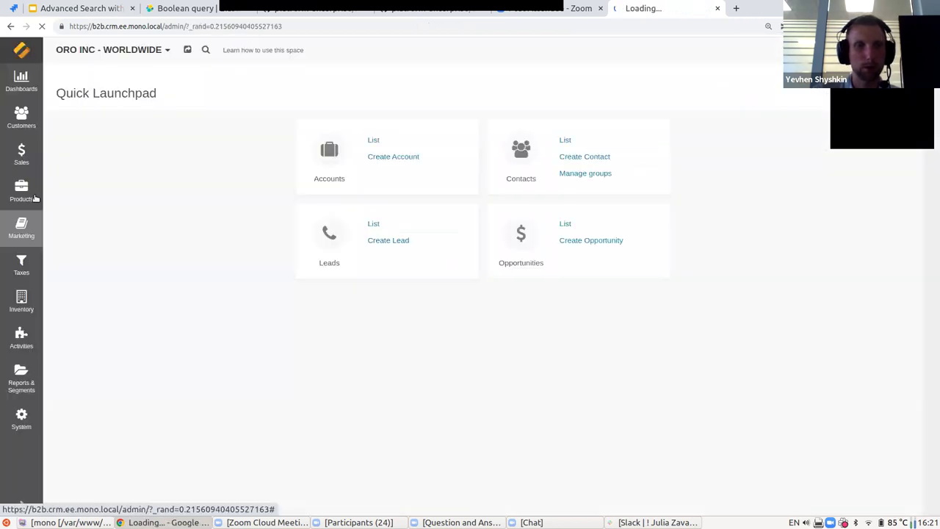
click(21, 192)
click(120, 171)
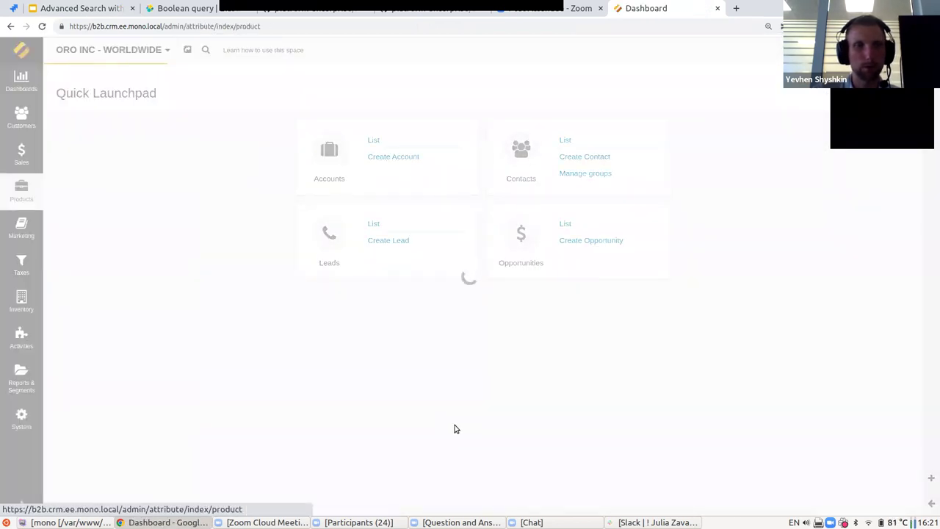
- Open the names attribute for editing and inspect its Global Search Boost setting in the frontend options
click(274, 441)
scroll(653, 419, down, 2)
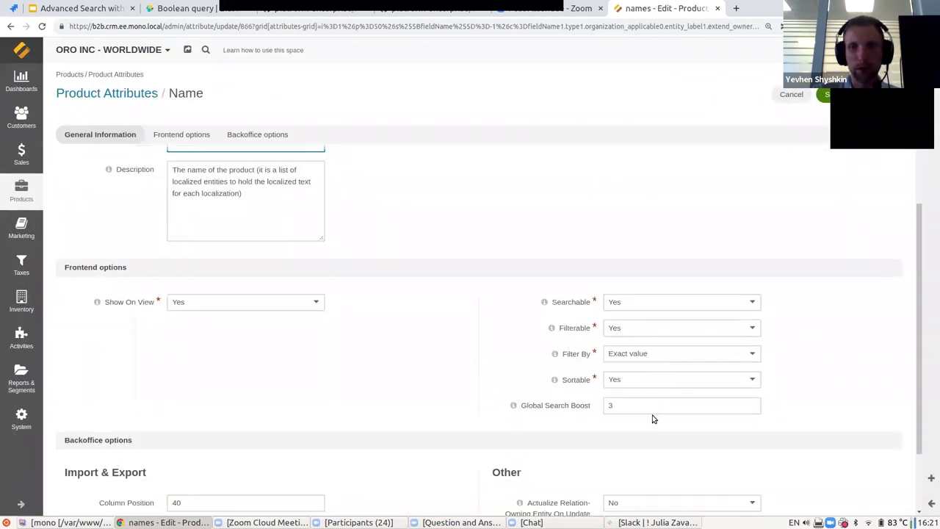
click(621, 405)
click(505, 324)
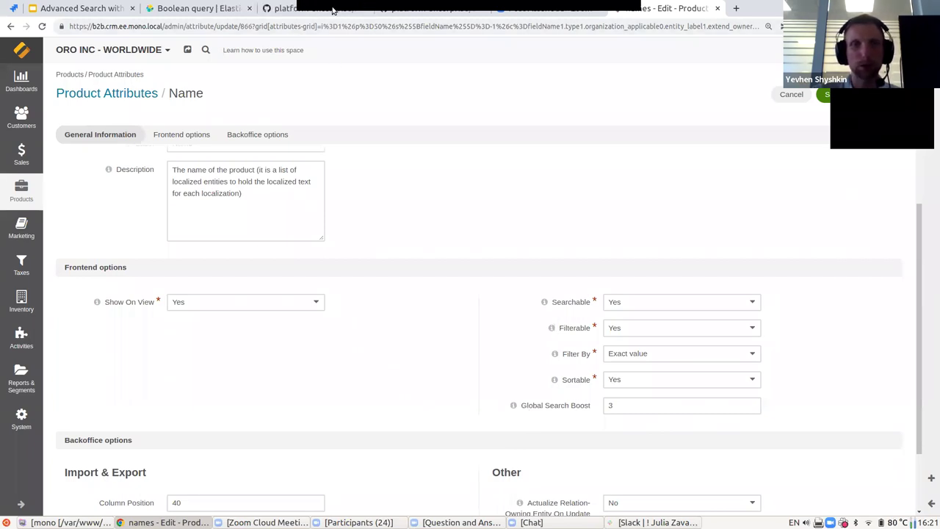
click(210, 8)
click(87, 6)
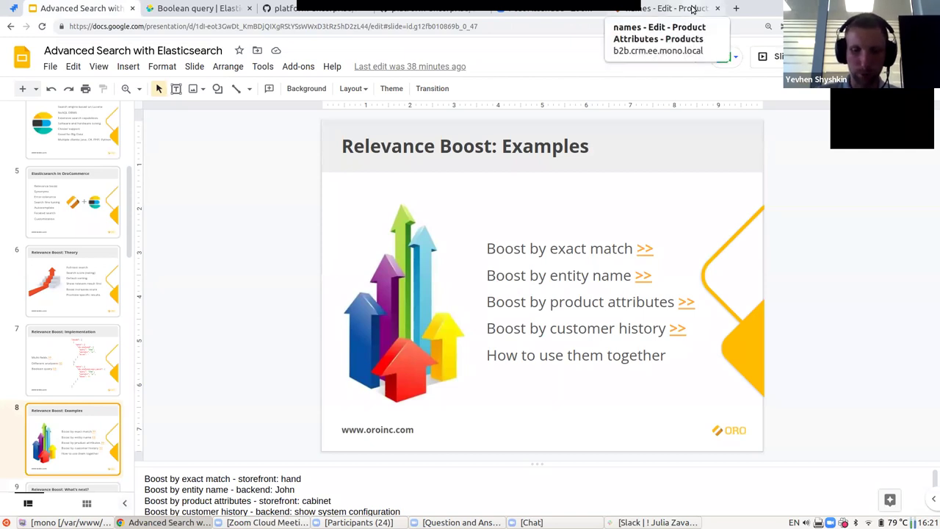
click(663, 6)
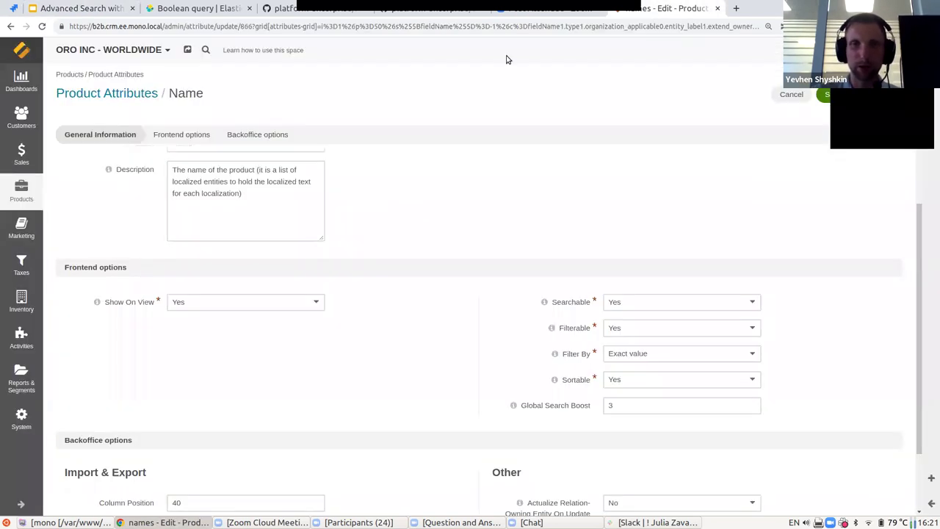
mouse_move(431, 8)
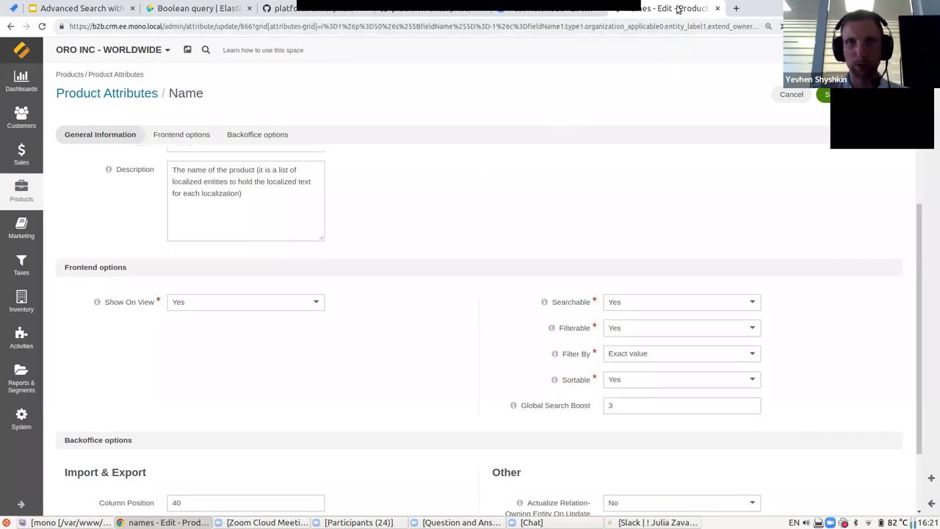
mouse_move(368, 6)
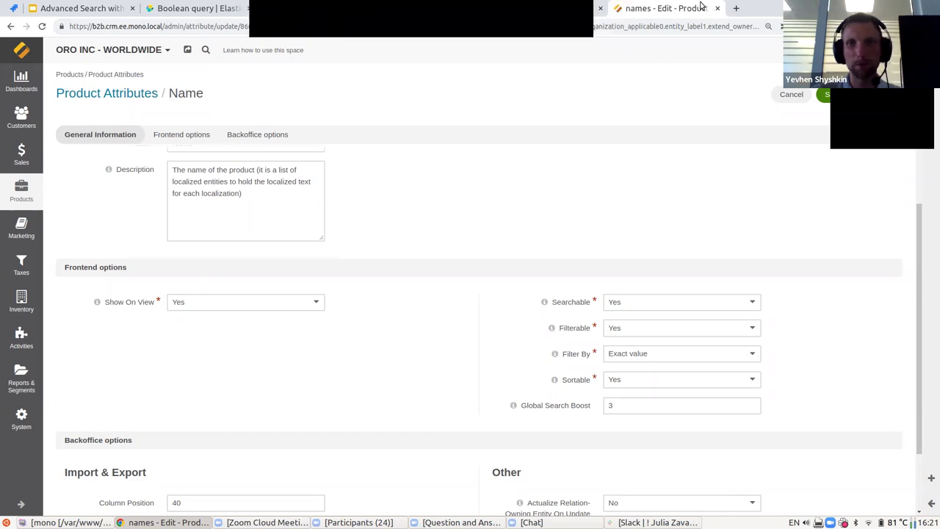
- Open the storefront at b2b.crm.ee.mono.local in a new browser tab and search its products for "cabinet"
click(738, 9)
text(b2b)
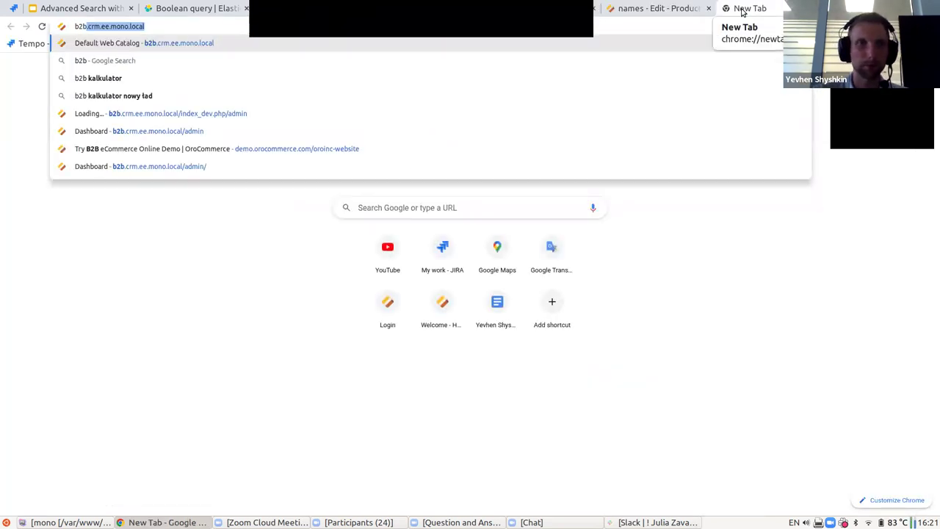
key(Return)
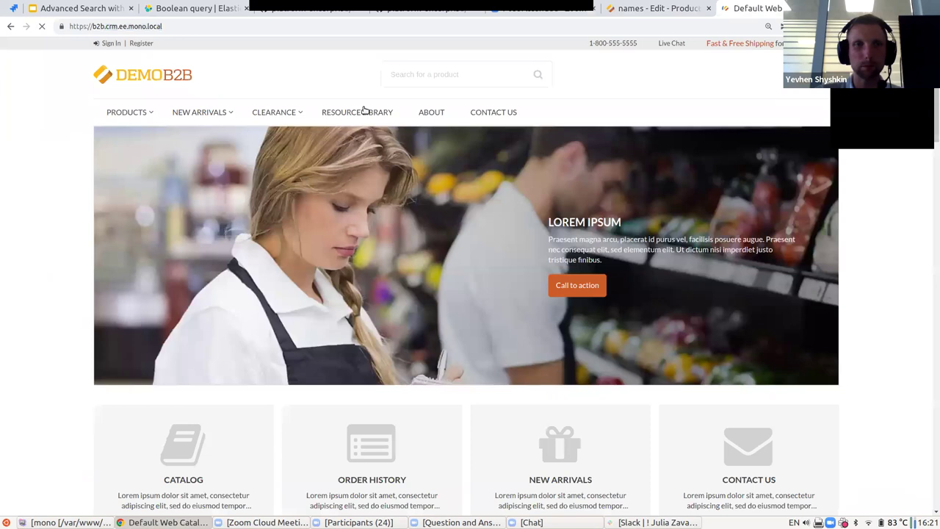
click(392, 78)
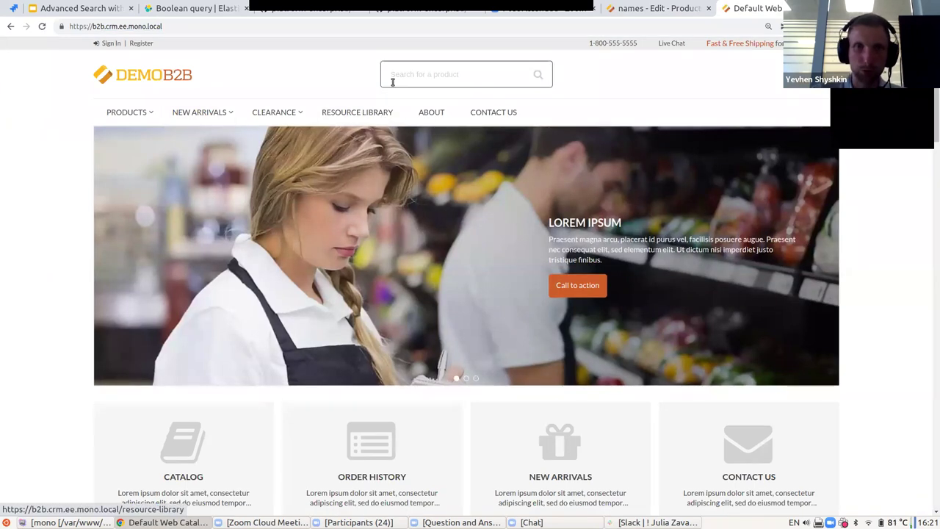
text(cabinet)
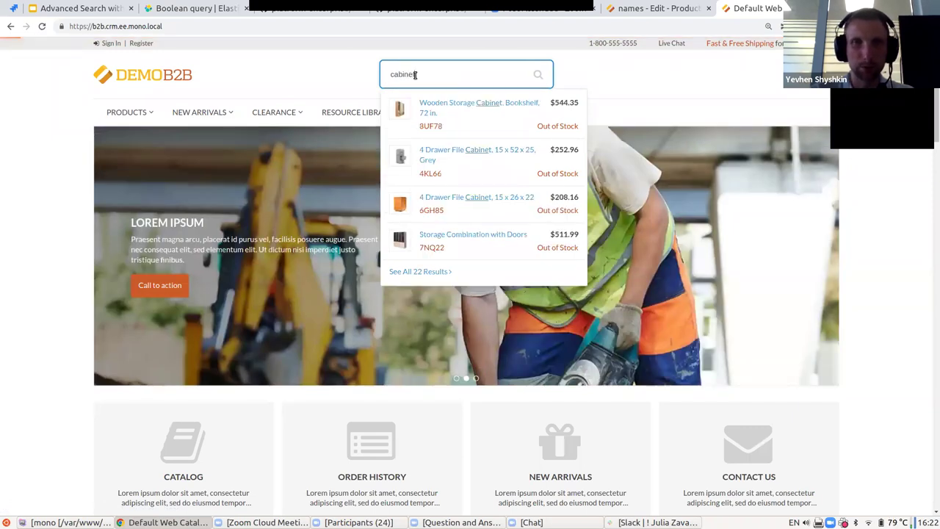
key(Return)
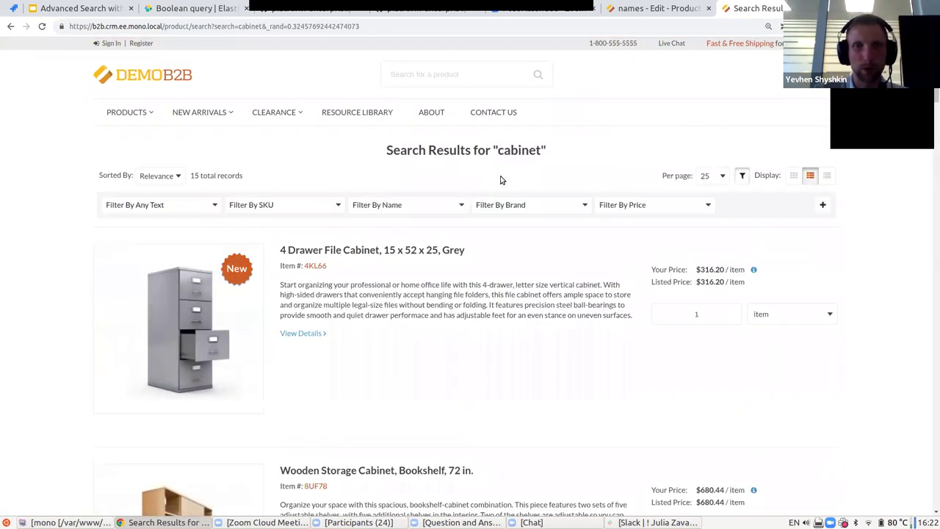
- Highlight "cabinet" on the results page and compare its matches in product names and descriptions across the first products
key(ctrl+f)
text(cabi)
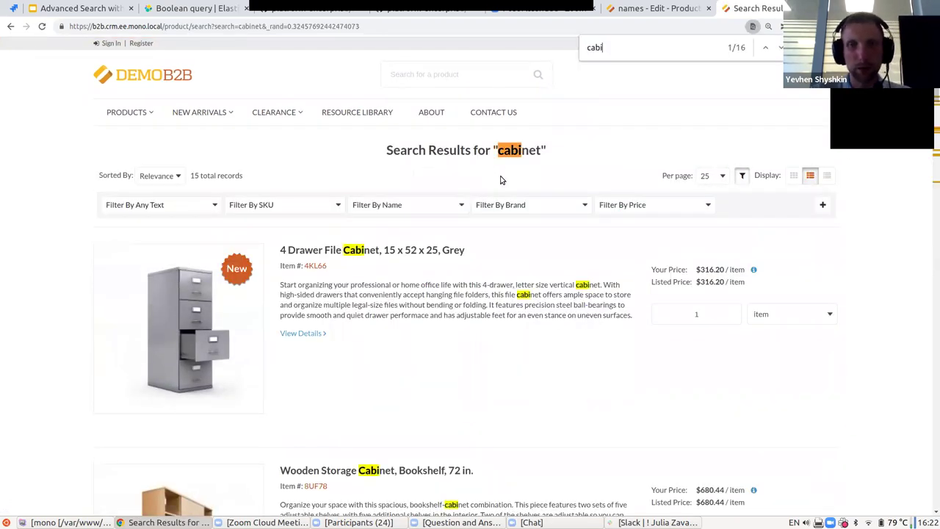
text(net)
scroll(396, 208, down, 1)
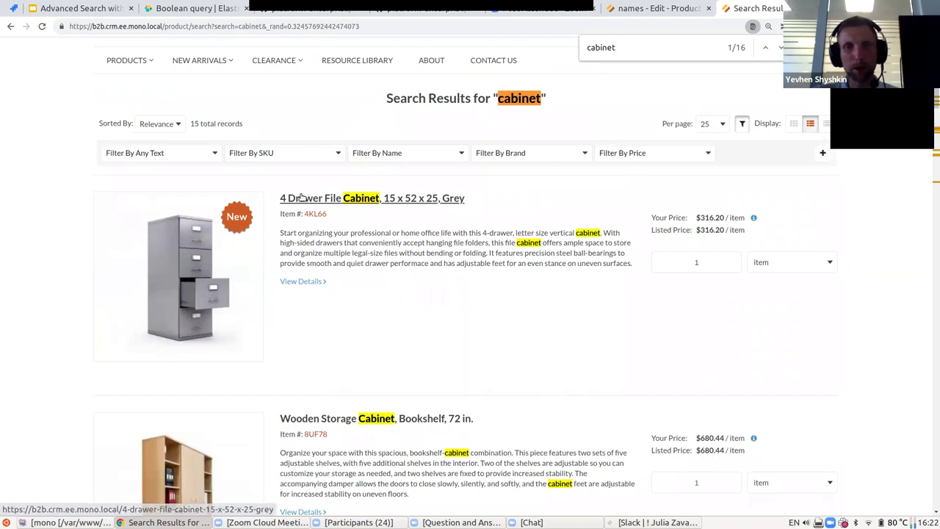
scroll(365, 298, down, 4)
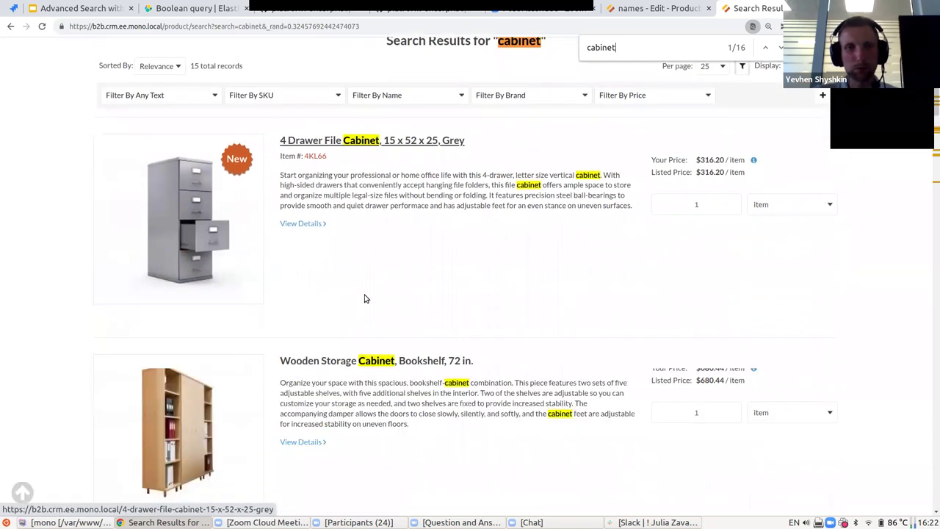
scroll(394, 355, down, 1)
scroll(352, 275, up, 1)
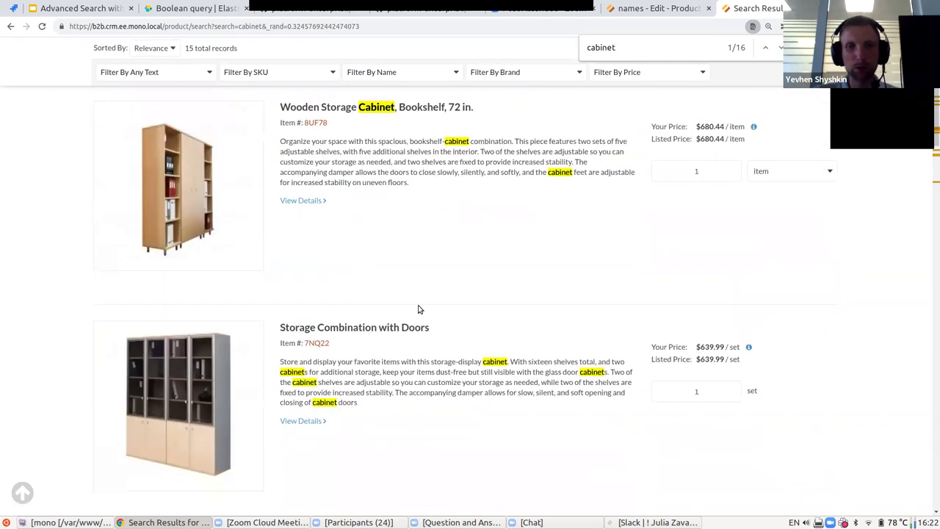
scroll(415, 382, up, 1)
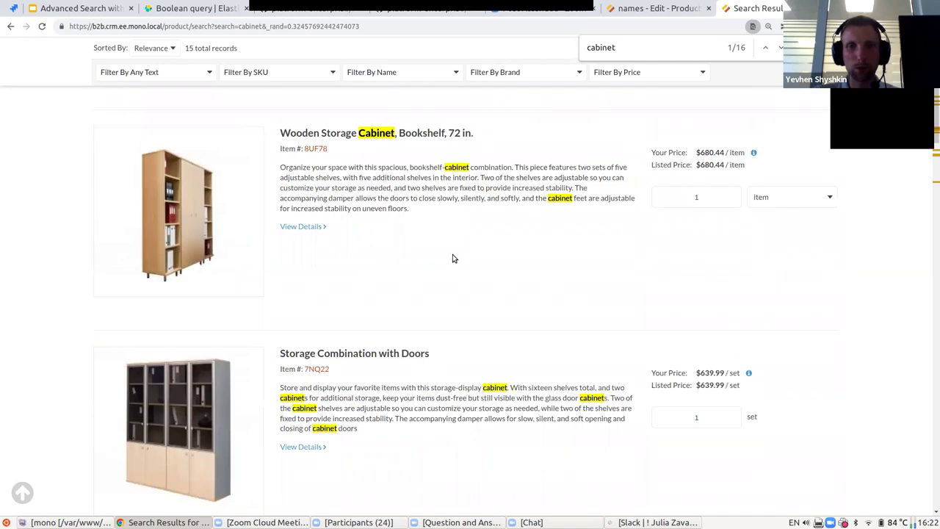
scroll(457, 273, up, 4)
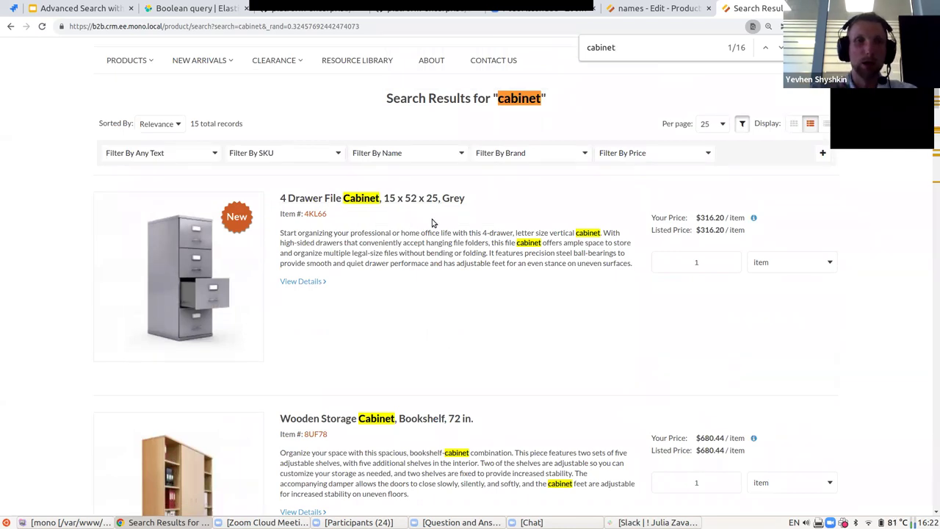
- Switch to the Advanced Search with Elasticsearch presentation, show the Relevance Boost: Examples slide full screen, and exit the slideshow
scroll(420, 213, down, 1)
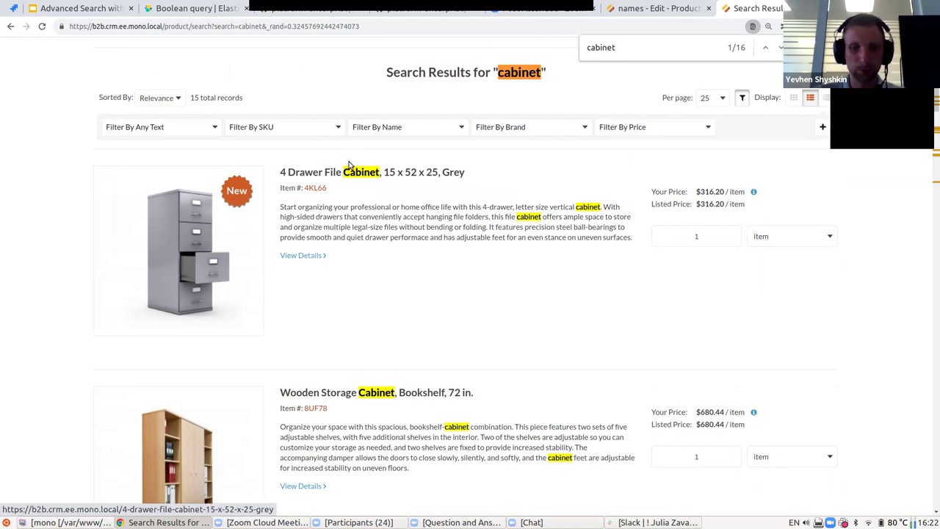
click(95, 8)
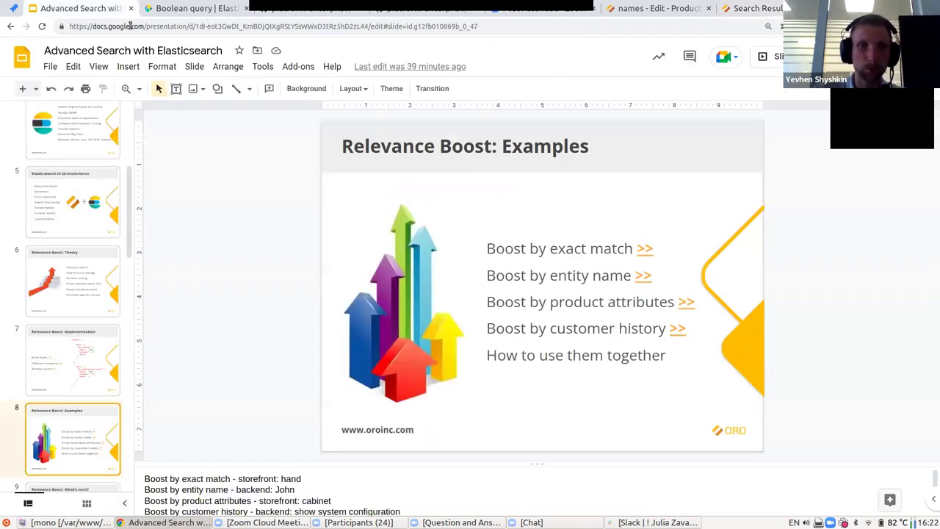
click(777, 57)
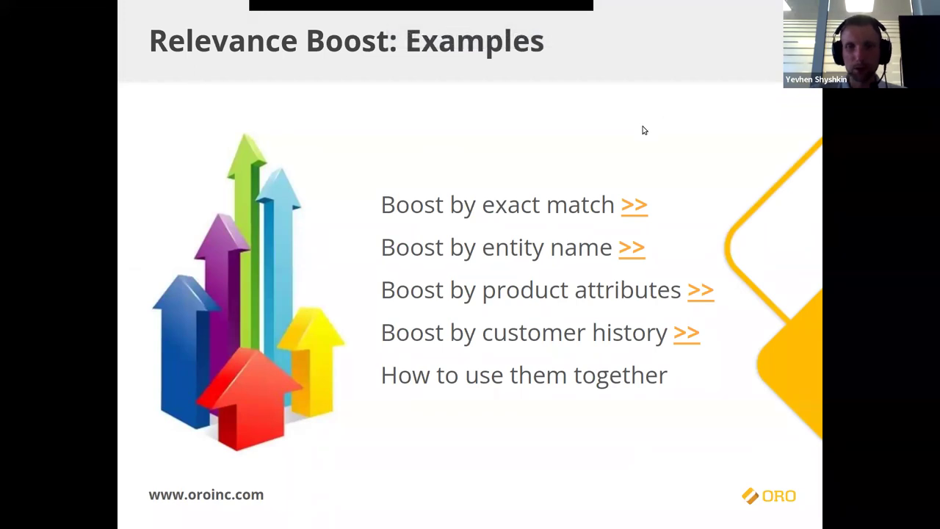
key(Escape)
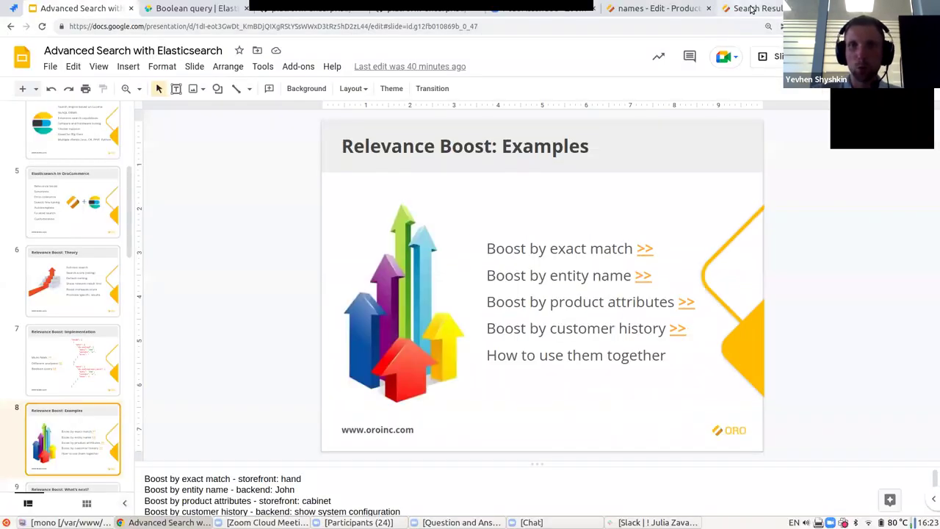
- Return to the back office, open the system configuration, search it for "sea", open the Customer History Boost settings, and clear the search
click(751, 8)
click(663, 11)
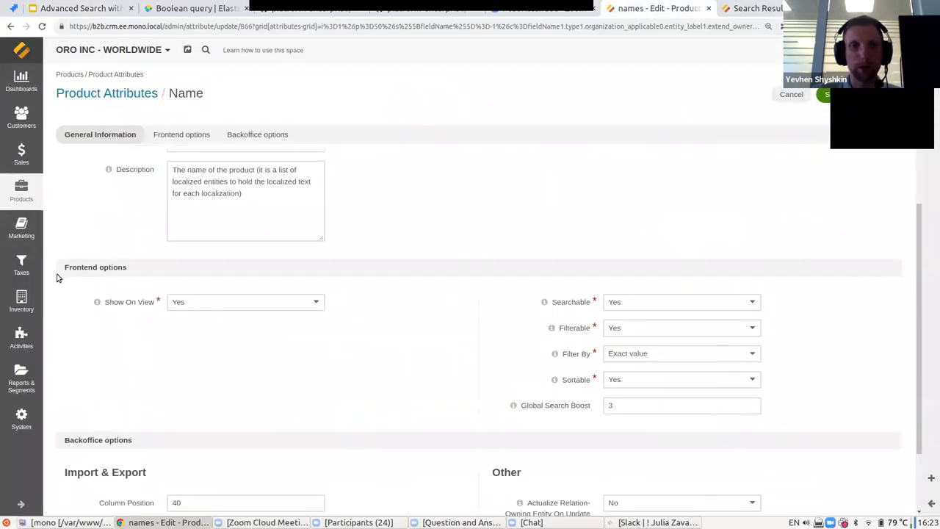
click(21, 417)
click(103, 109)
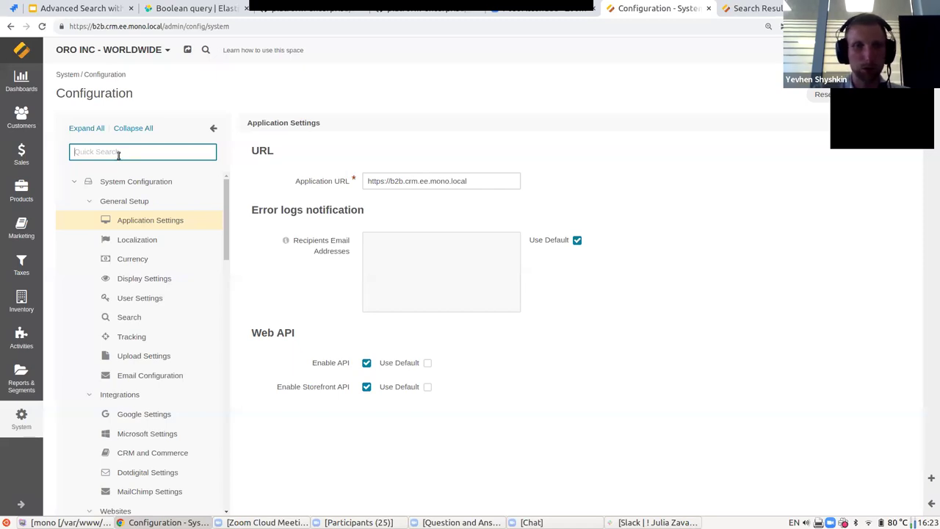
scroll(147, 246, down, 8)
text(se)
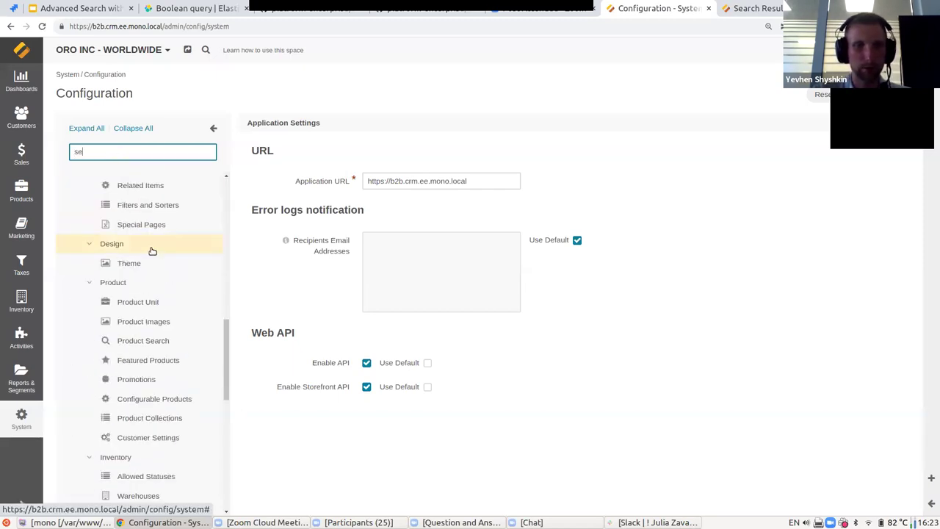
text(a)
click(166, 415)
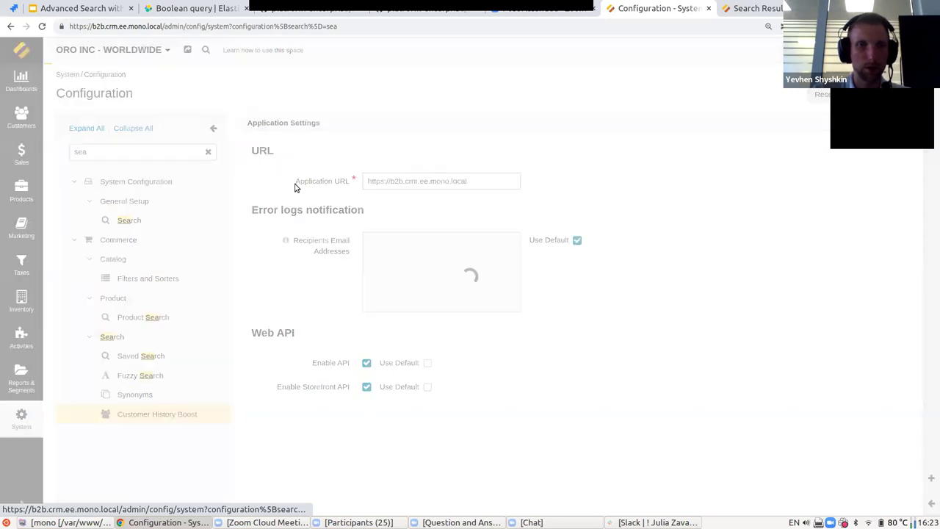
click(208, 151)
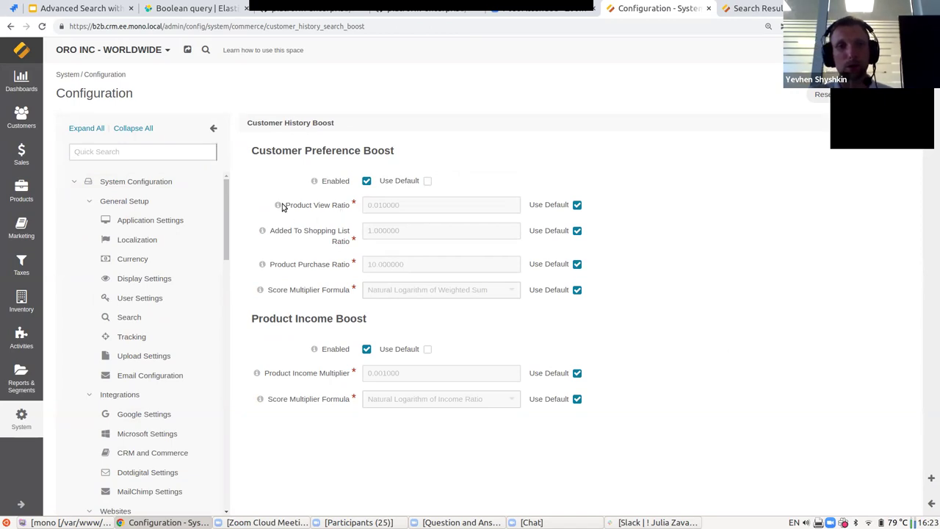
- Highlight the Product View, Added To Shopping List and Product Purchase ratio settings under Customer Preference Boost one after another
drag(282, 207, 355, 208)
drag(269, 232, 356, 243)
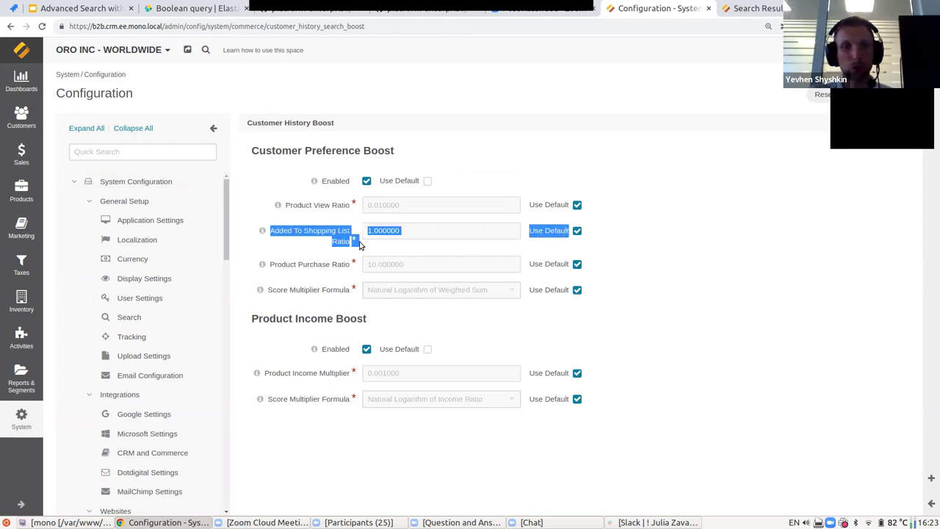
drag(303, 268, 348, 267)
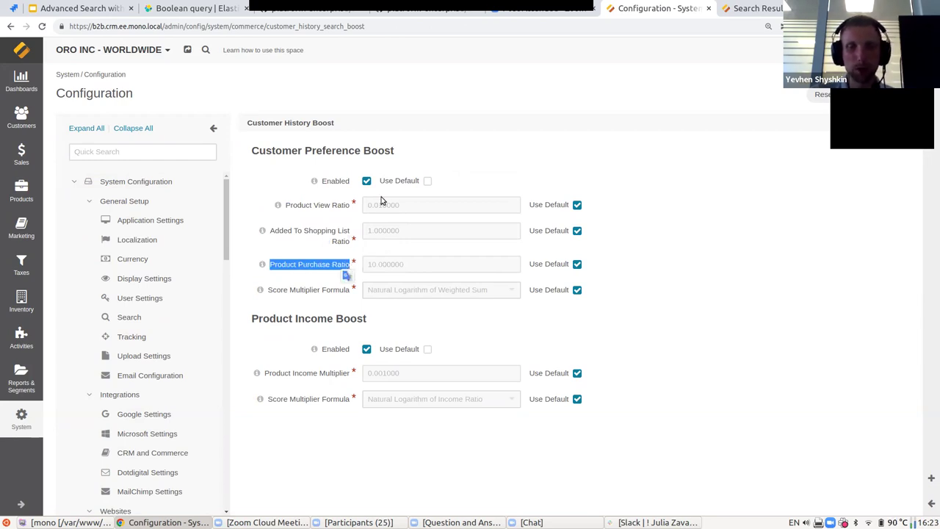
- Turn off the default for the Customer Preference Boost score multiplier formula and review the available formulas without choosing another
click(577, 290)
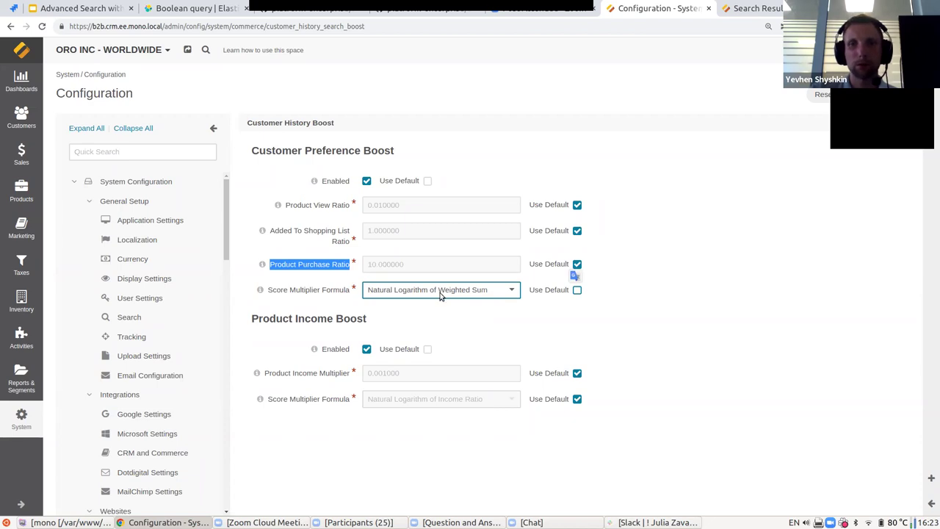
click(416, 292)
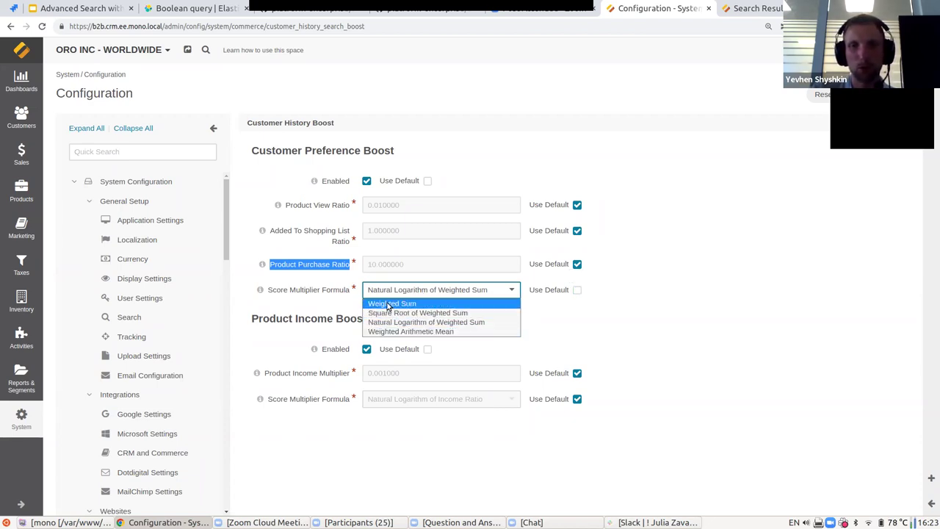
click(618, 303)
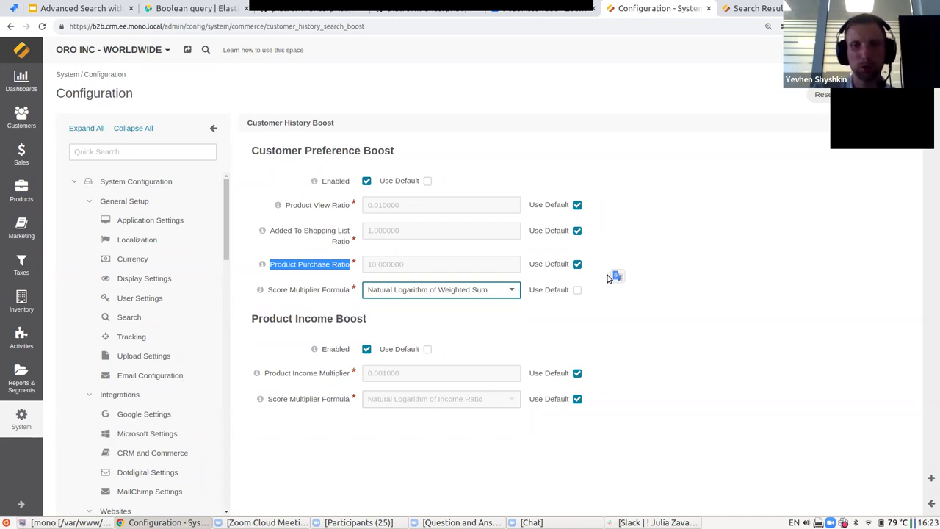
click(665, 228)
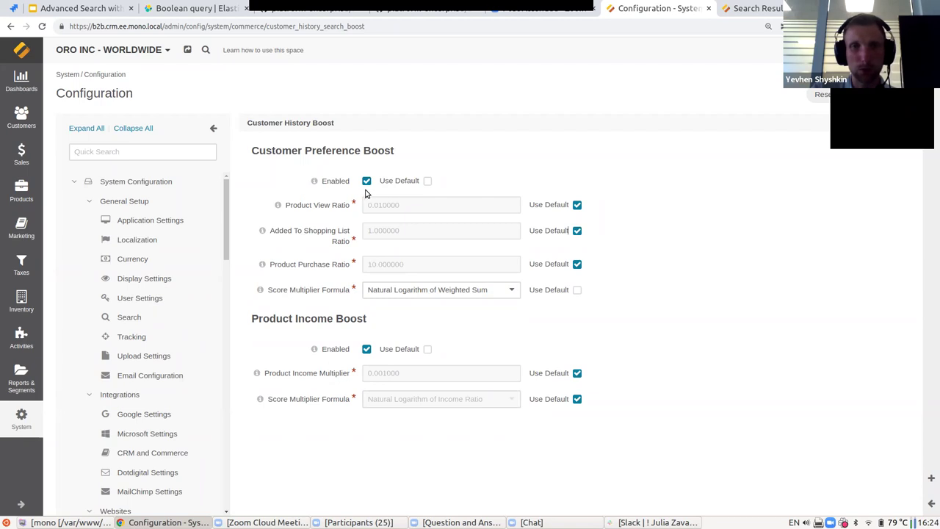
- Disable both Customer Preference Boost and Product Income Boost, and save the configuration
click(367, 350)
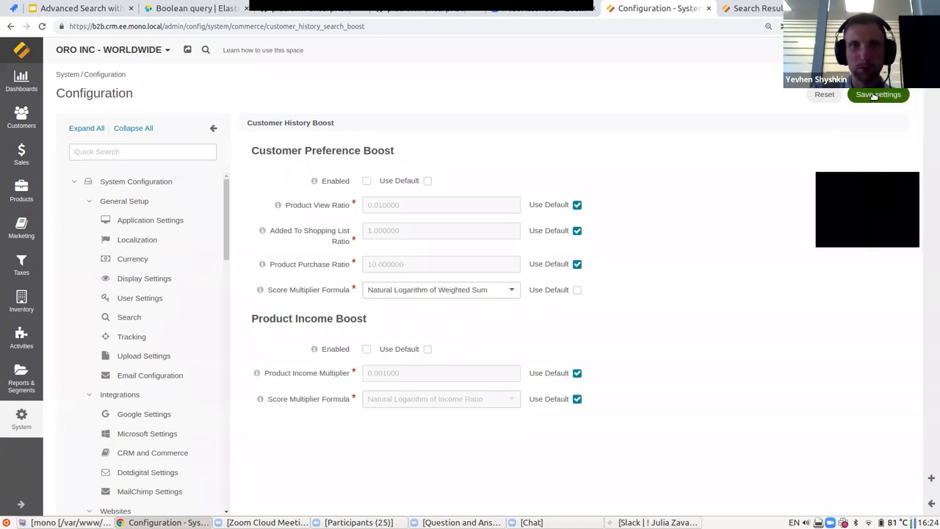
click(873, 94)
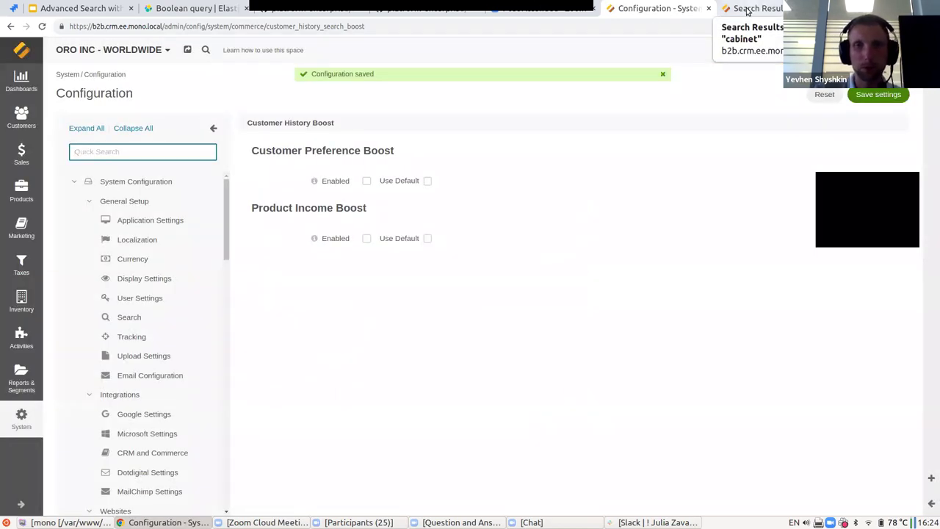
- Reload the storefront search results for "cabinet" and highlight the text "cabine" on the page
click(747, 10)
click(46, 29)
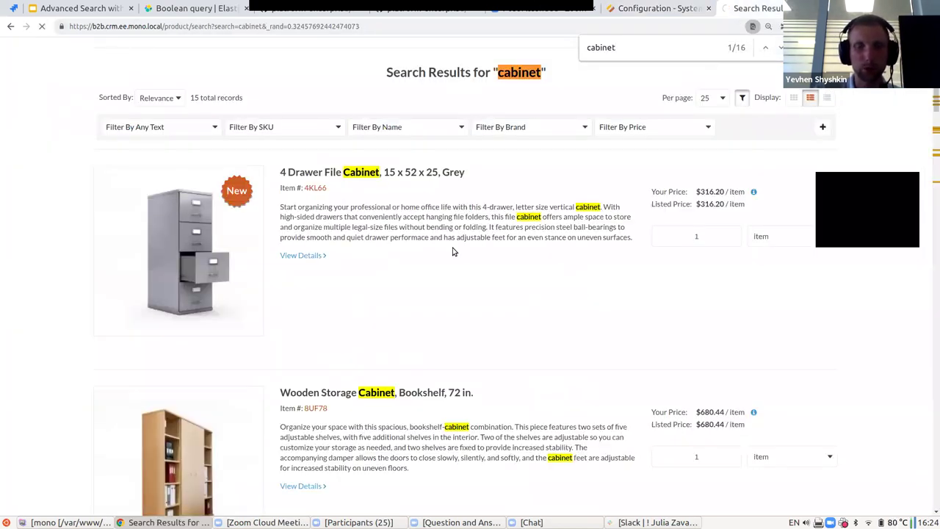
scroll(502, 262, down, 2)
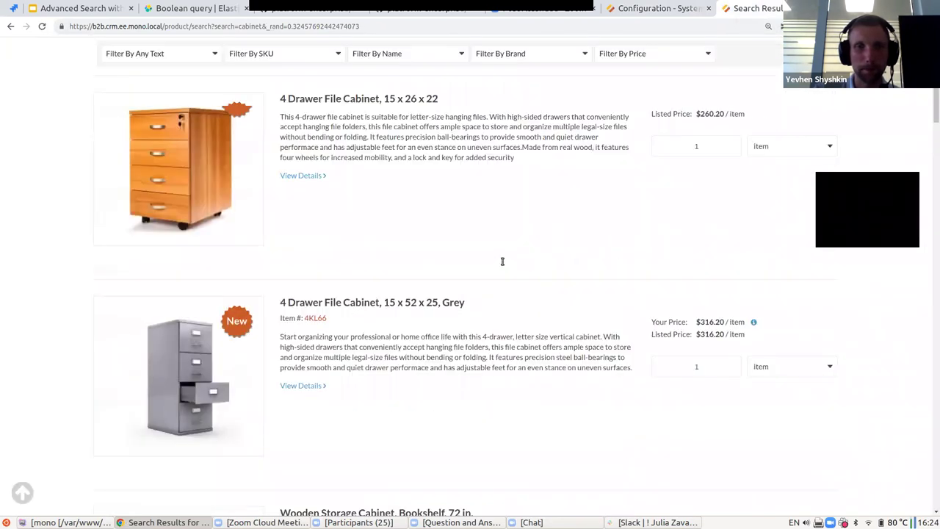
scroll(502, 263, down, 2)
key(ctrl+f)
text(cabine)
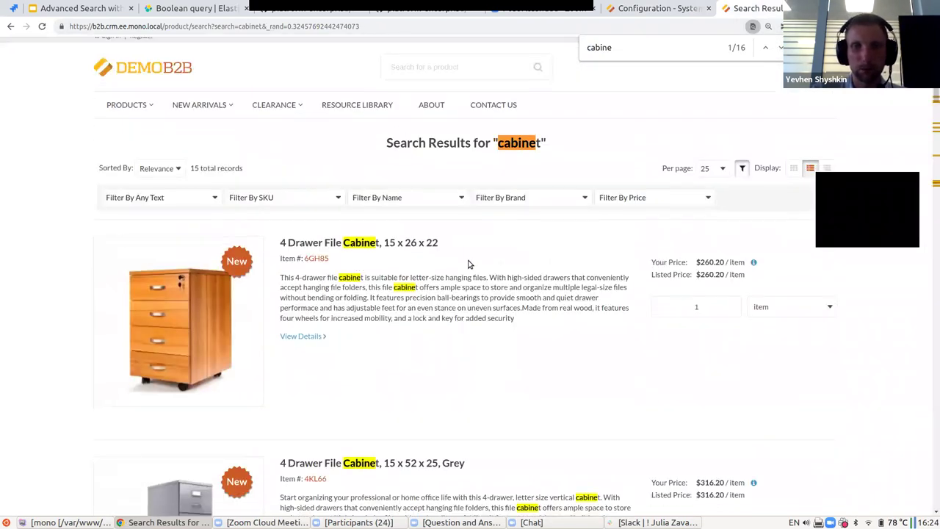
- Examine the order of the storefront results and where "cabine" matches in product names and descriptions, and return to the first product
scroll(468, 264, down, 10)
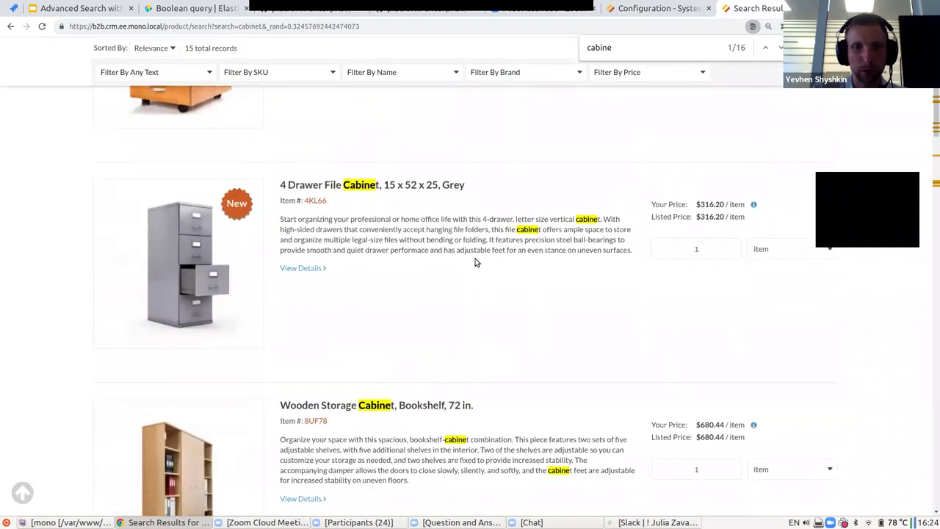
scroll(474, 264, up, 10)
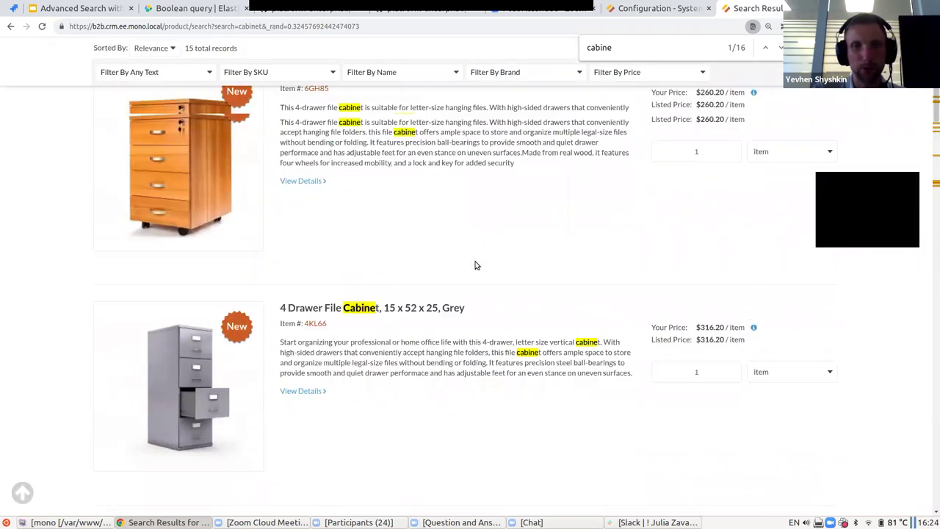
scroll(312, 181, down, 2)
scroll(378, 359, down, 6)
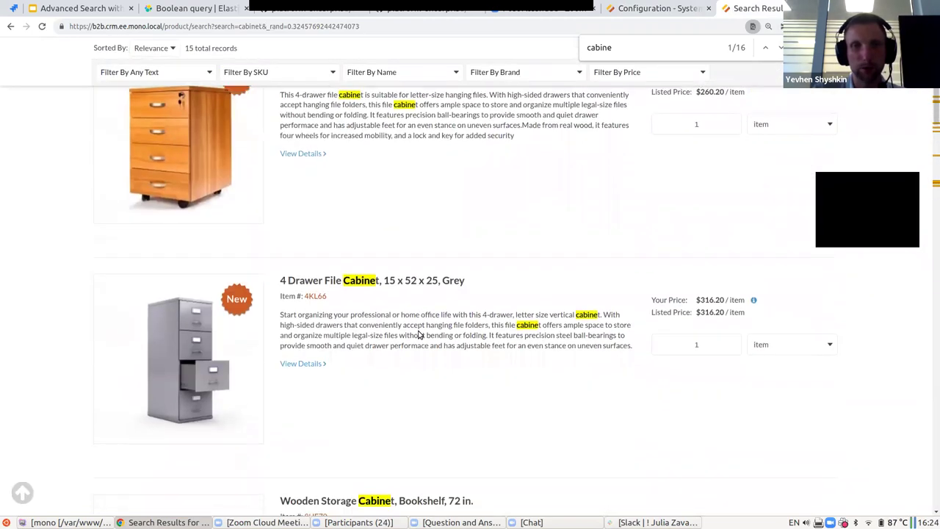
scroll(455, 377, down, 6)
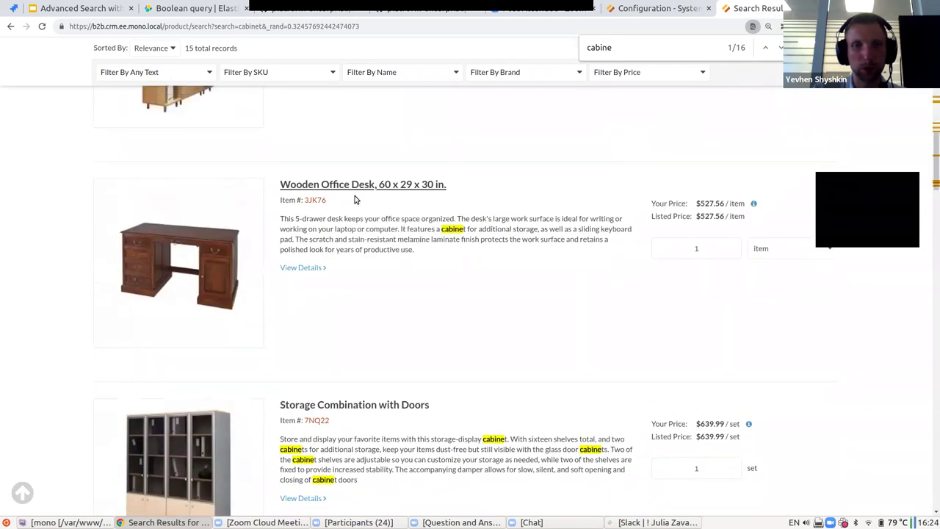
scroll(362, 240, down, 6)
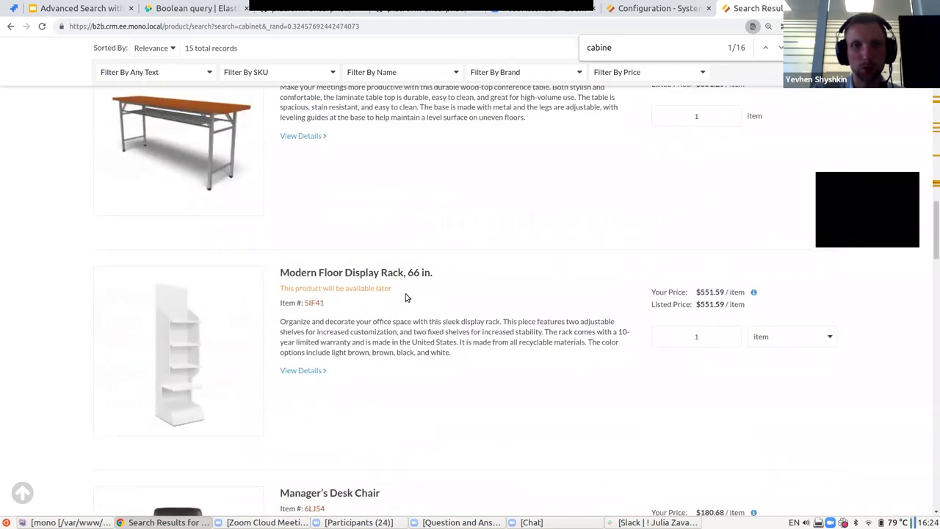
scroll(397, 294, down, 5)
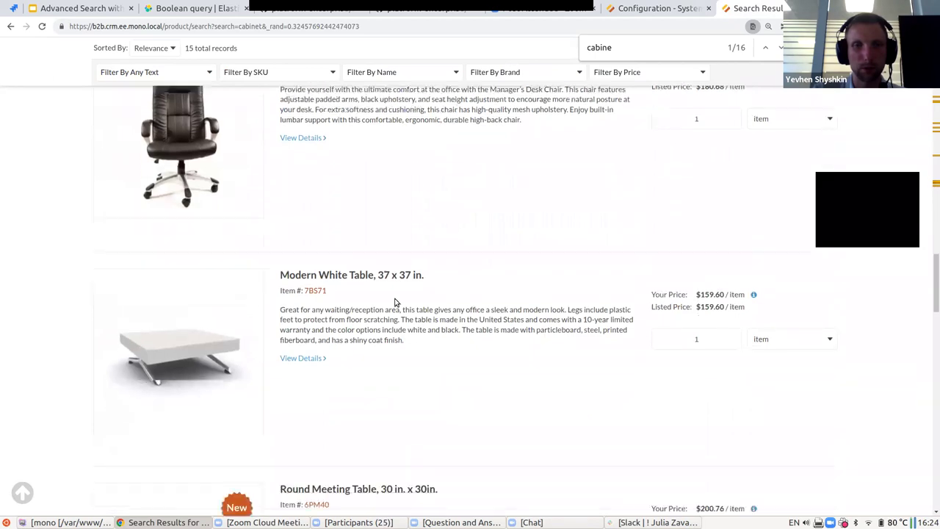
drag(931, 350, 932, 132)
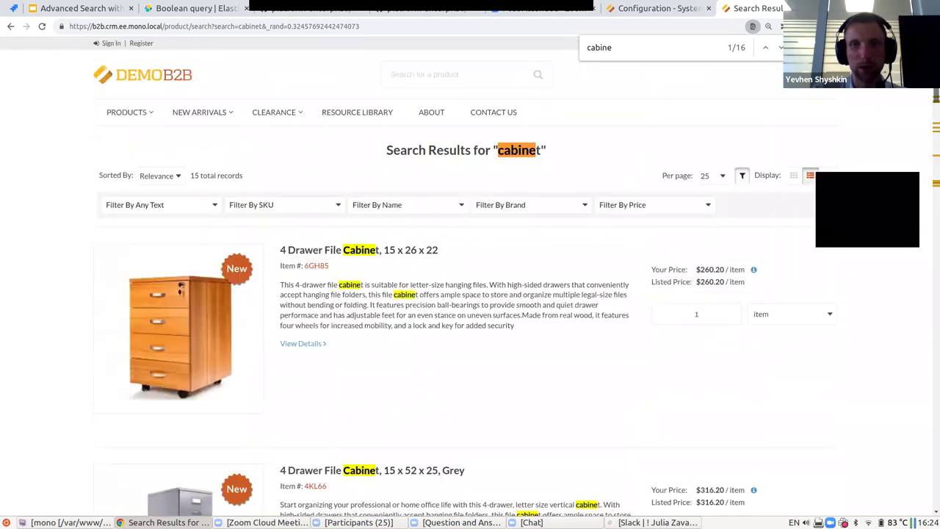
- Enable Product Income Boost in the Customer History Boost configuration and save the settings
click(643, 8)
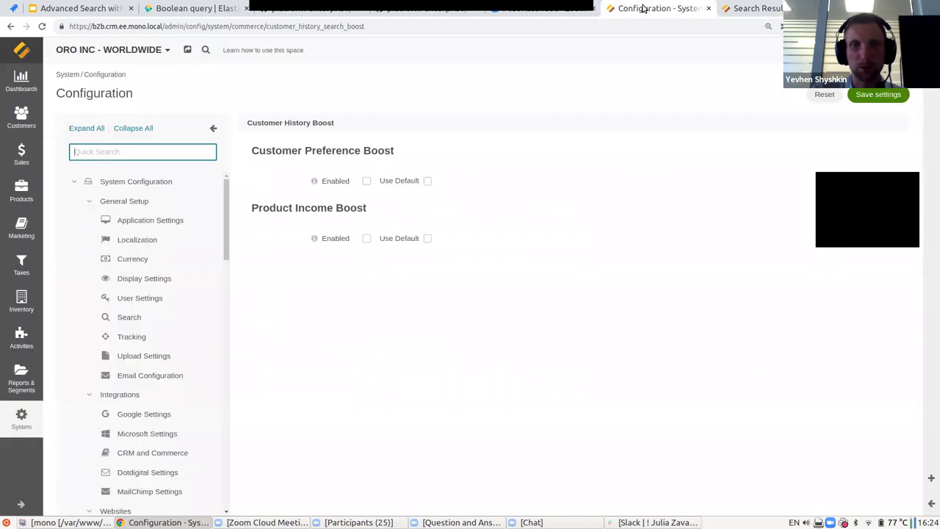
click(367, 239)
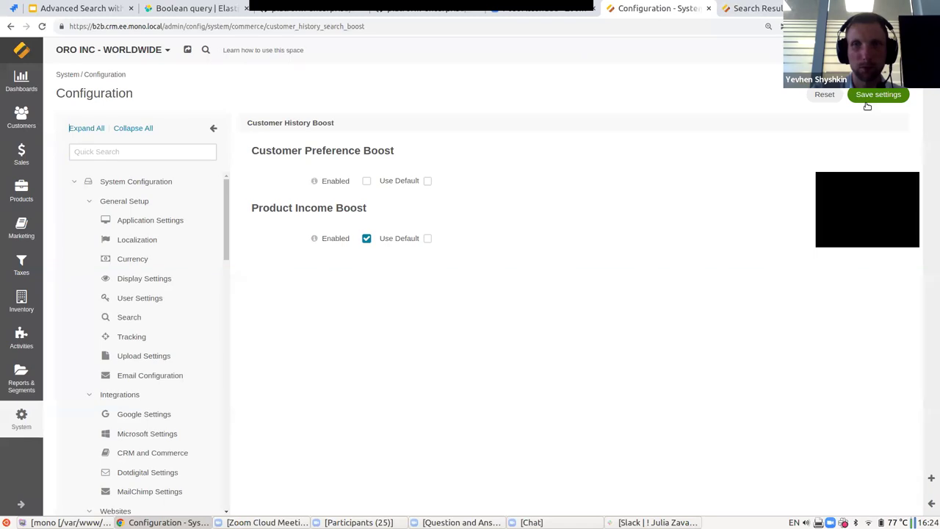
click(866, 102)
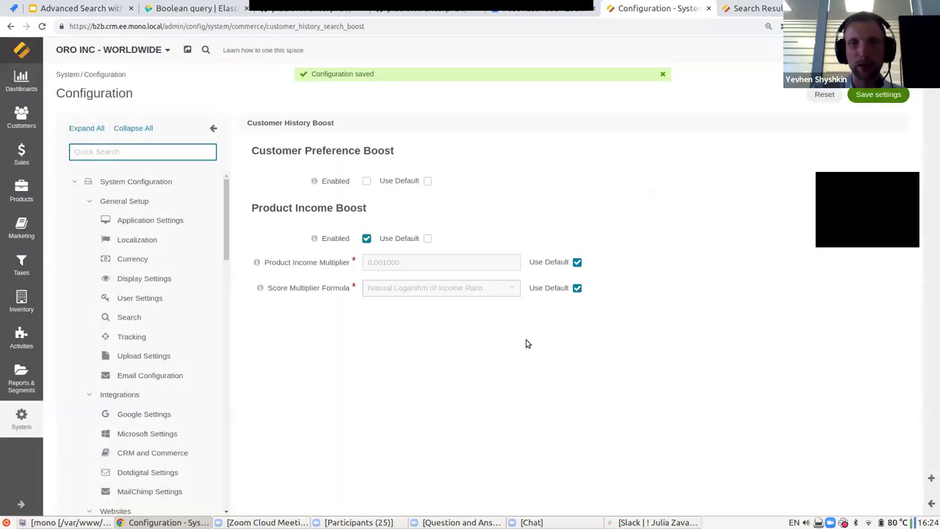
- Open the same storefront "cabinet" search in a new browser tab and compare its product order with the earlier results tab
click(745, 13)
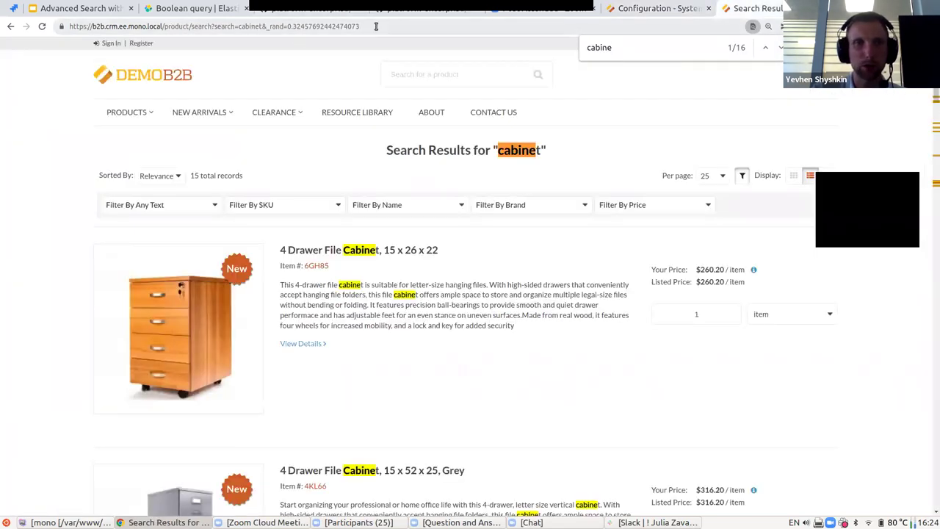
click(376, 25)
key(ctrl+c)
key(ctrl+t)
key(ctrl+v)
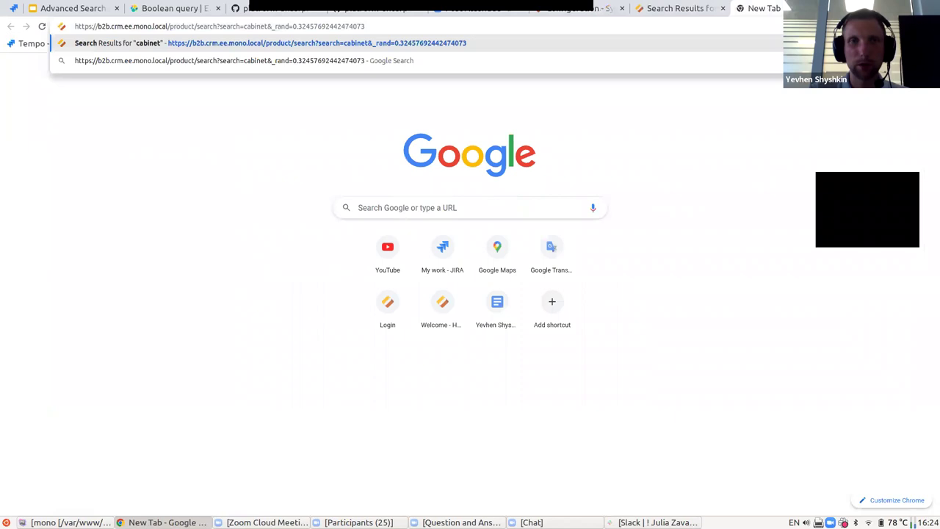
key(Return)
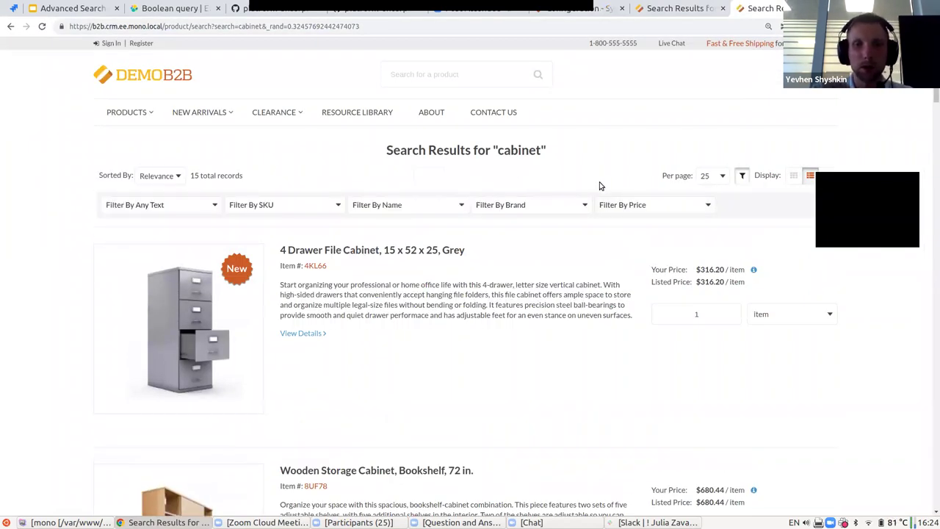
click(674, 6)
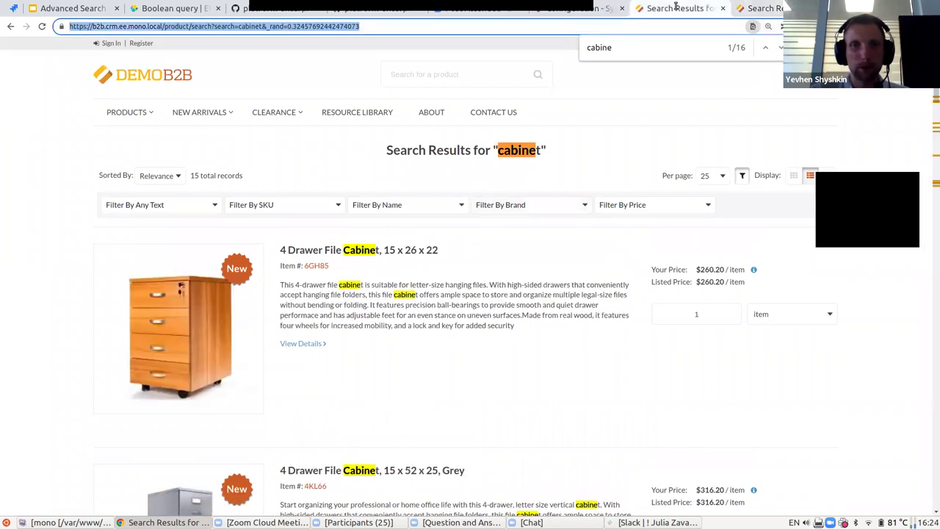
scroll(511, 195, down, 1)
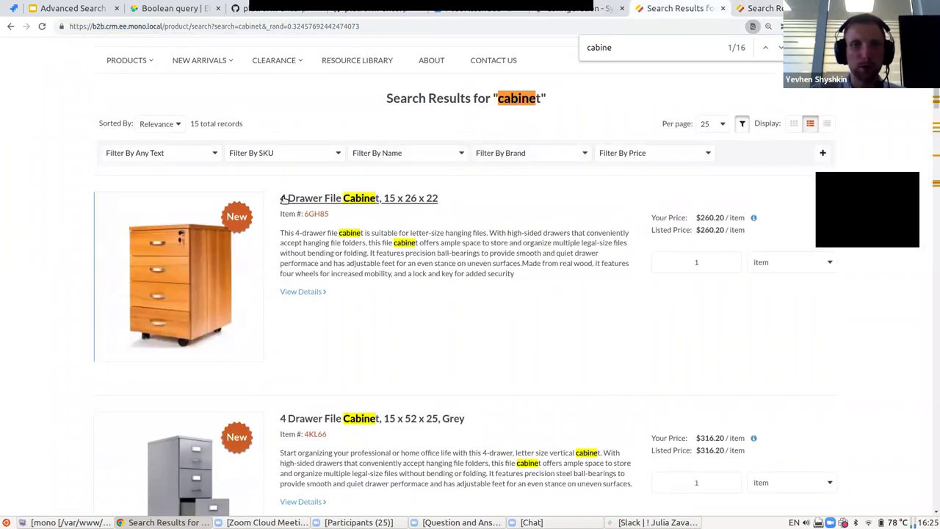
- Compare the order of the file cabinet, storage cabinet and desk products between the two storefront "cabinet" result tabs
scroll(349, 319, down, 1)
scroll(349, 318, down, 5)
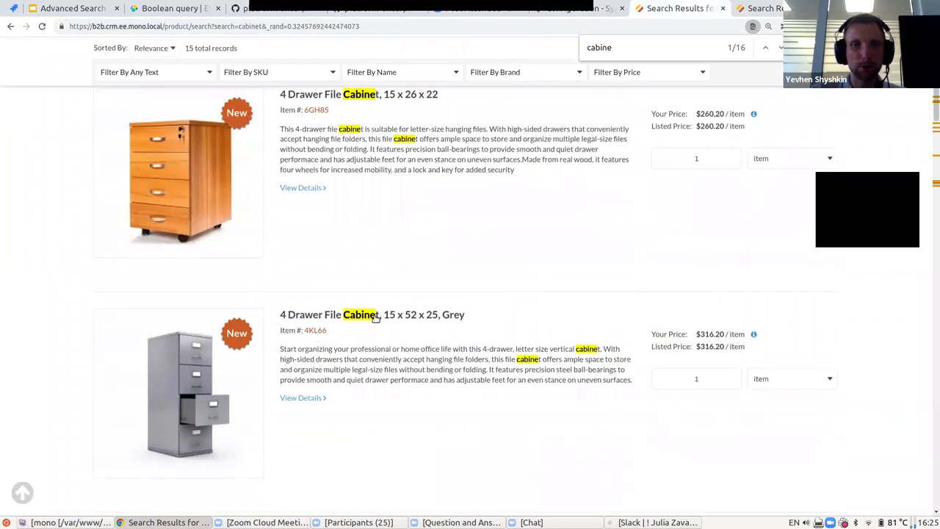
scroll(384, 305, down, 4)
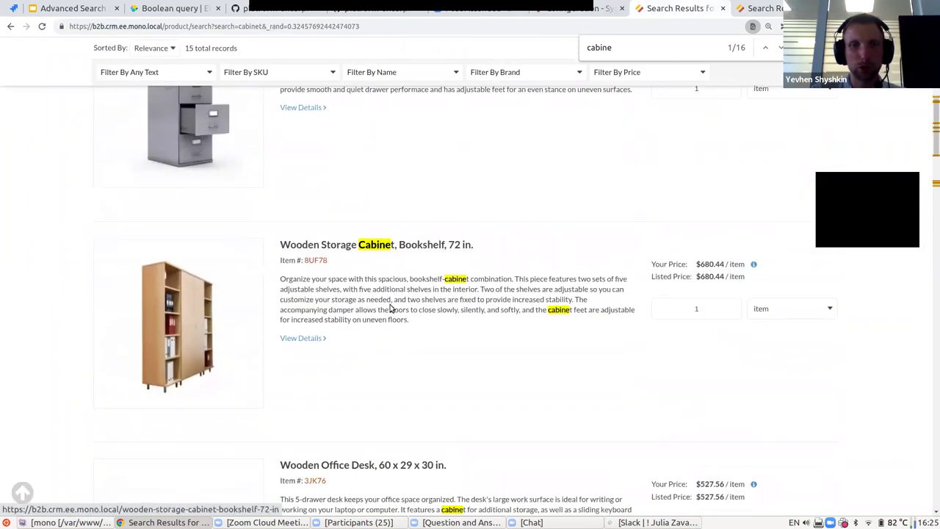
click(769, 10)
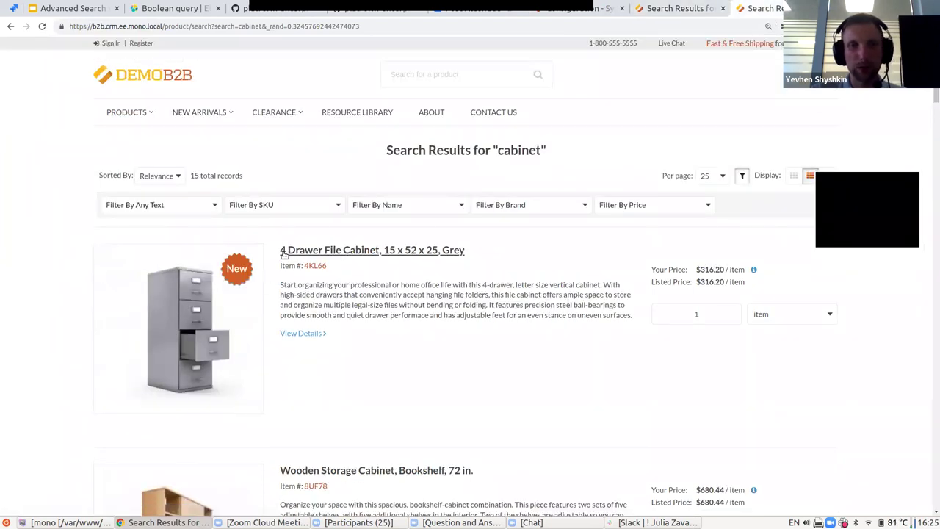
scroll(384, 252, down, 1)
scroll(361, 374, down, 4)
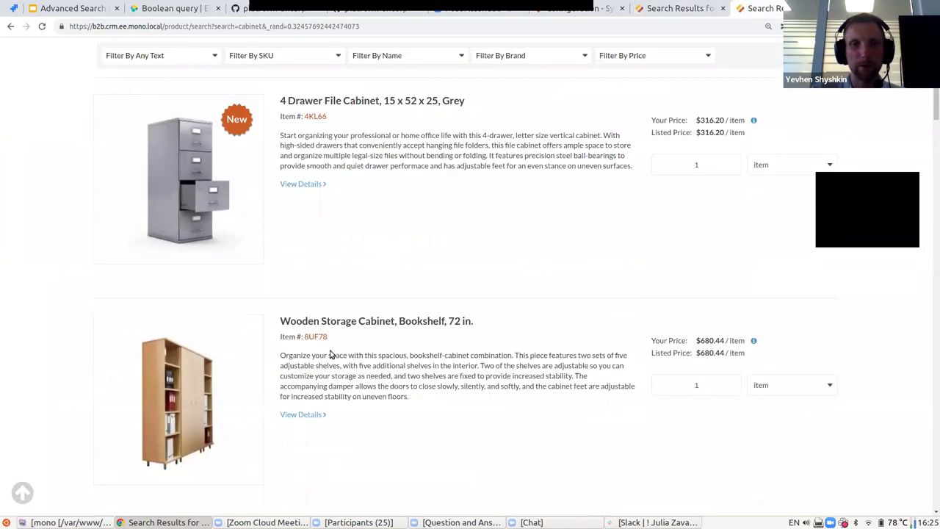
scroll(371, 331, down, 6)
scroll(381, 305, down, 4)
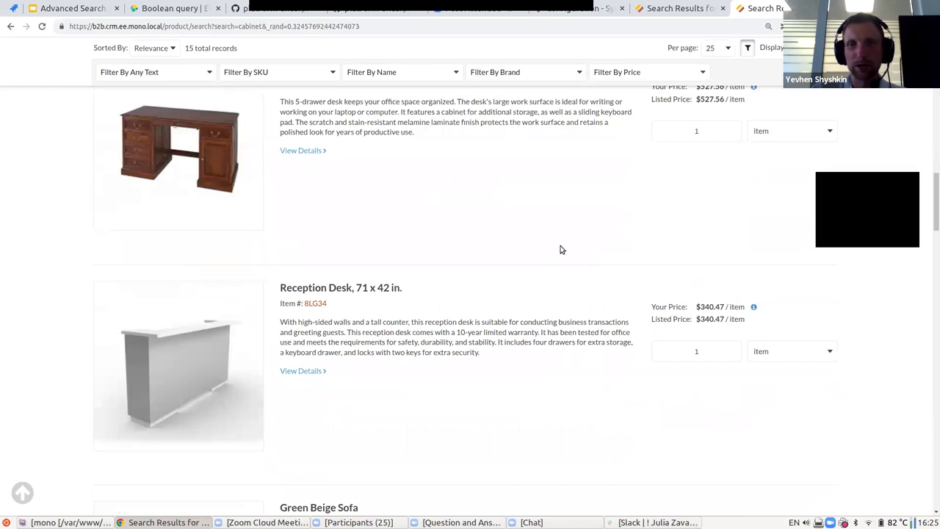
scroll(558, 253, up, 15)
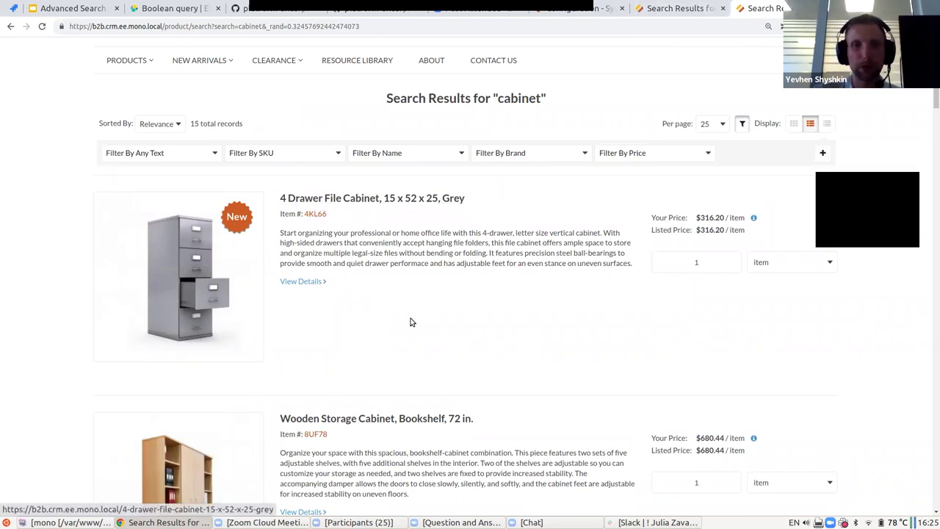
scroll(411, 321, down, 3)
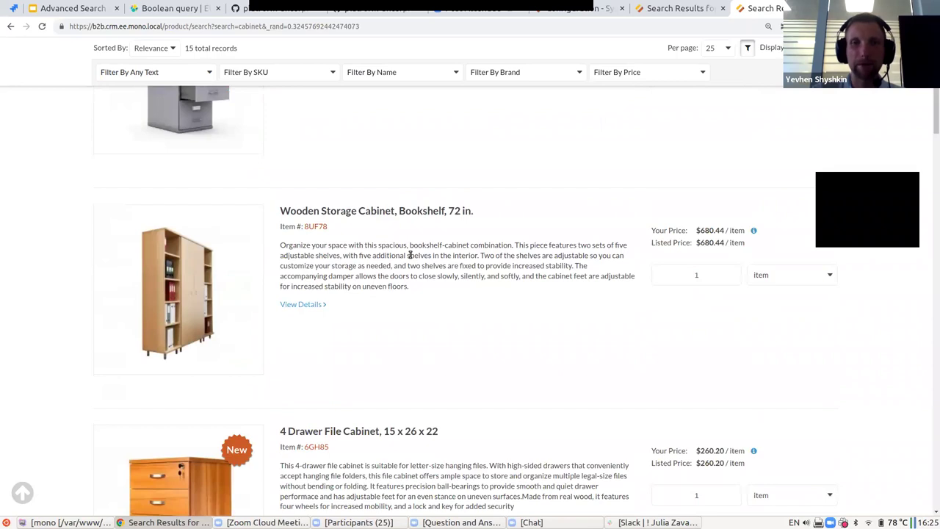
scroll(433, 261, up, 3)
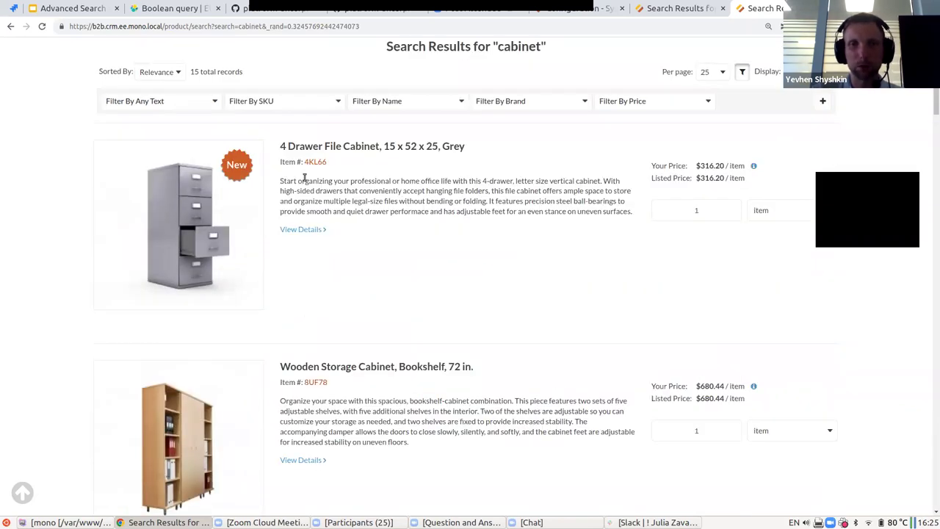
scroll(305, 178, up, 3)
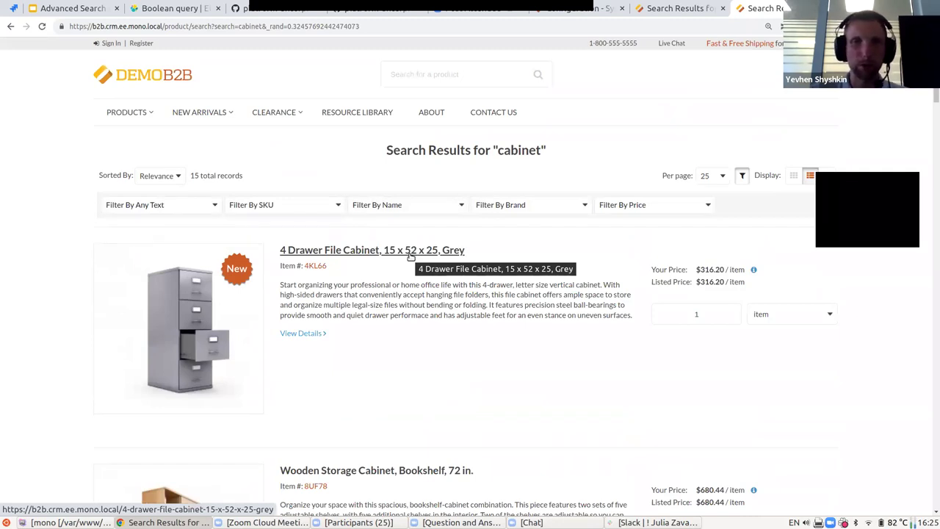
- Switch to the "Advanced Search with Elasticsearch" presentation and start the slideshow from the Relevance Boost: Examples slide
click(82, 11)
click(777, 59)
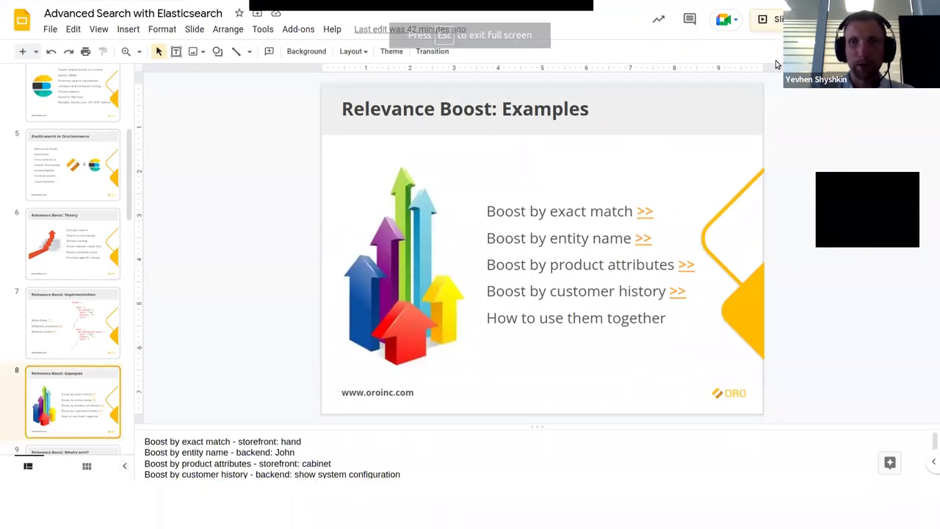
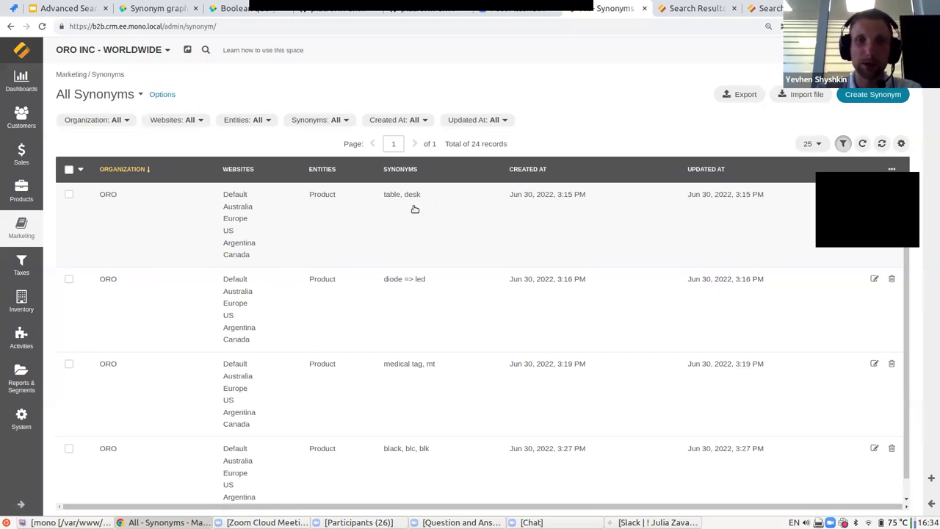
- Return to the storefront search results and search the products for "table"
click(703, 8)
scroll(439, 233, up, 5)
click(420, 68)
text(table)
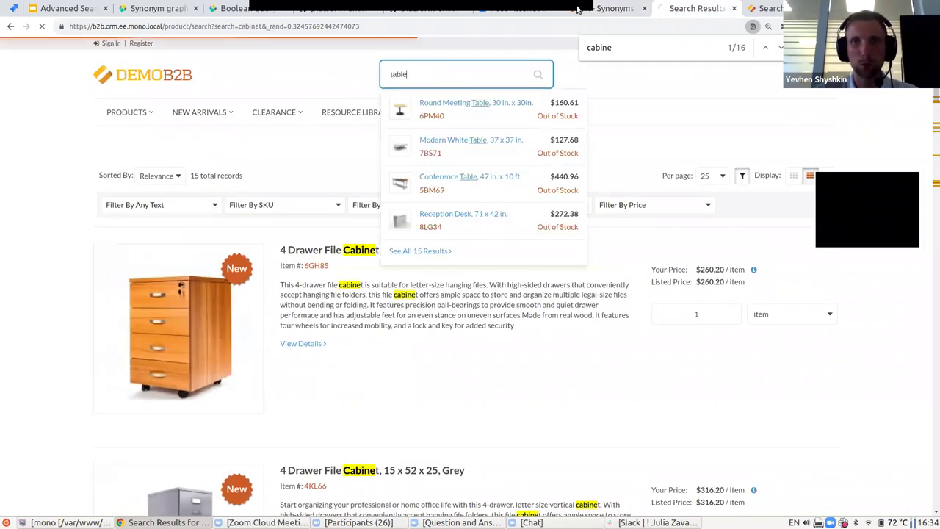
key(Return)
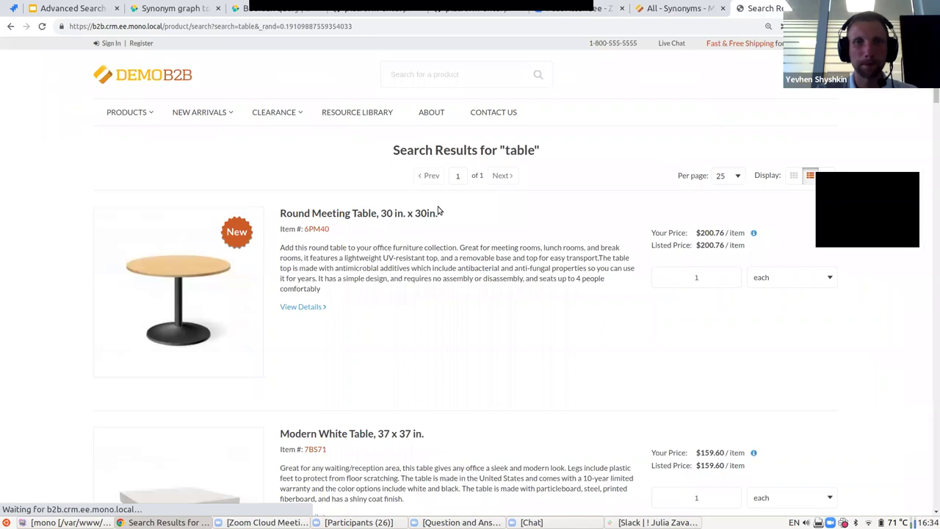
- Find "table" within the results page, and replace the find text with "desk"
key(ctrl+f)
text(table)
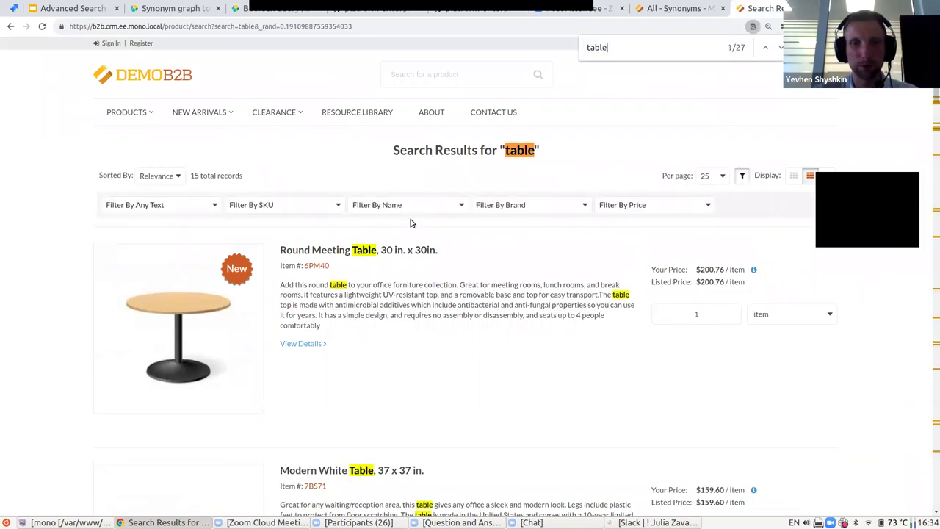
key(ctrl+a)
text(des)
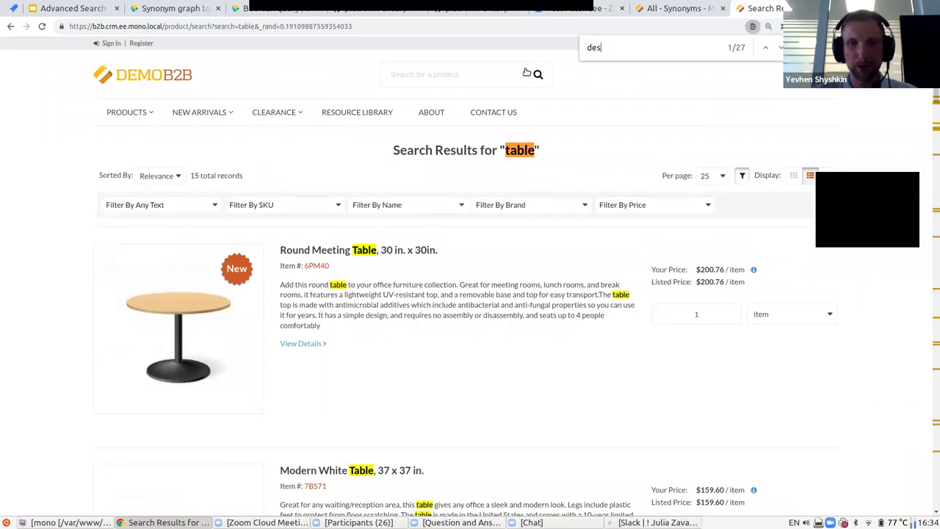
text(k)
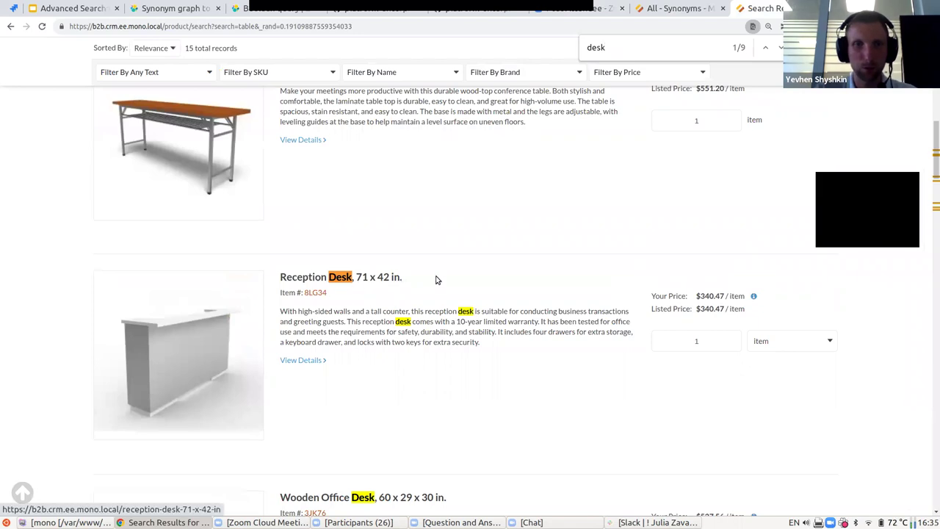
- Examine the "table" results for products matched by the synonym "desk", and check the total number of records
scroll(436, 280, down, 6)
scroll(379, 265, down, 1)
scroll(367, 254, up, 1)
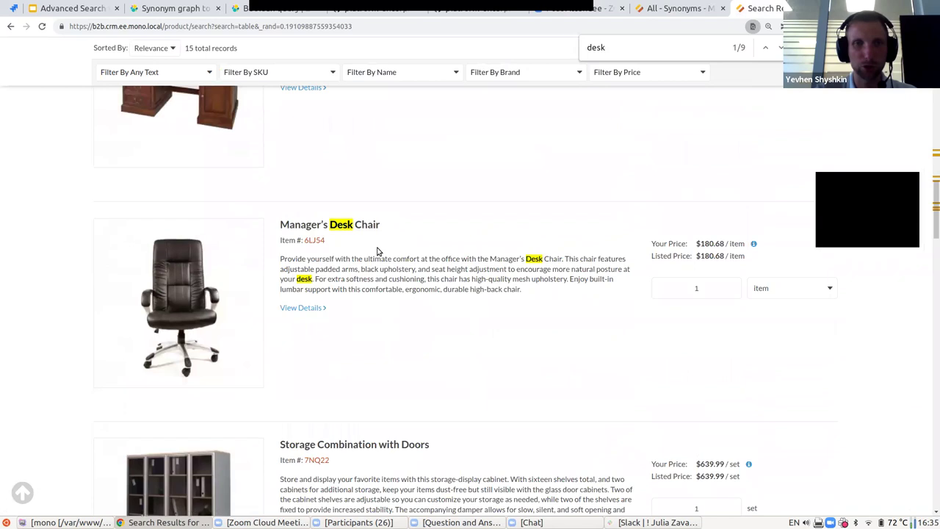
scroll(389, 261, down, 3)
drag(933, 238, 825, 128)
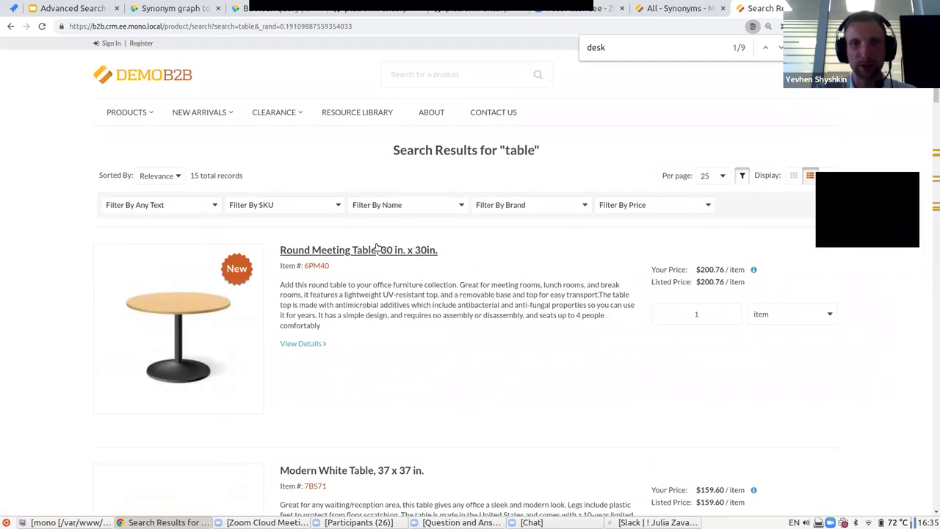
scroll(378, 254, down, 3)
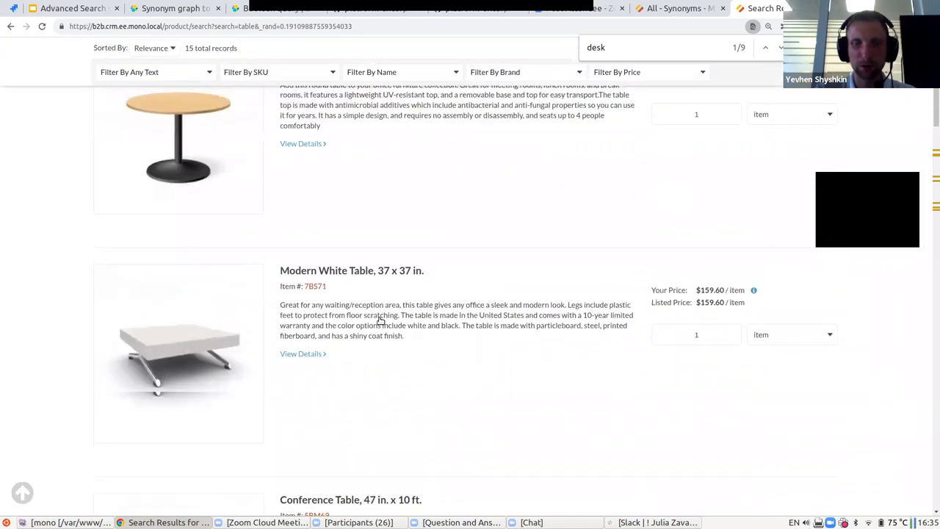
scroll(380, 321, up, 3)
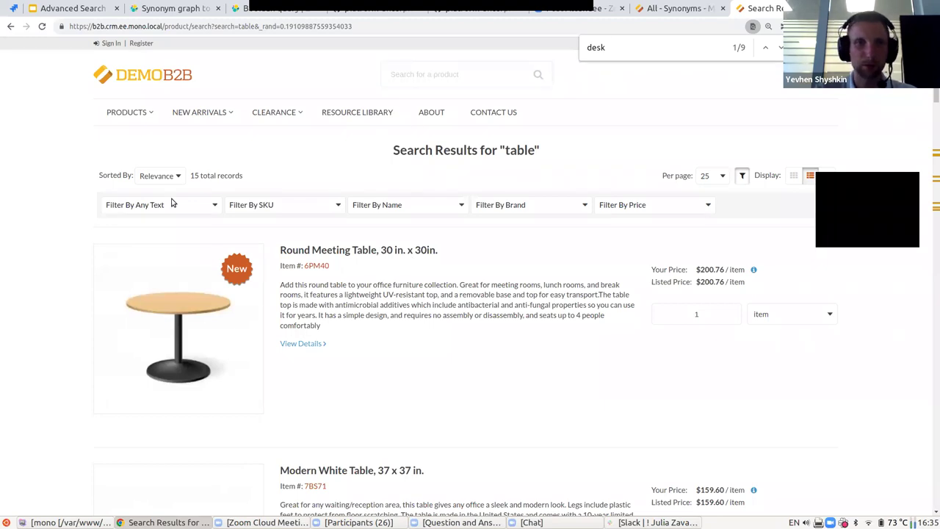
drag(190, 176, 200, 175)
- Search the storefront for "desk" and check the total record count for comparison with the "table" search
click(455, 80)
text(desk)
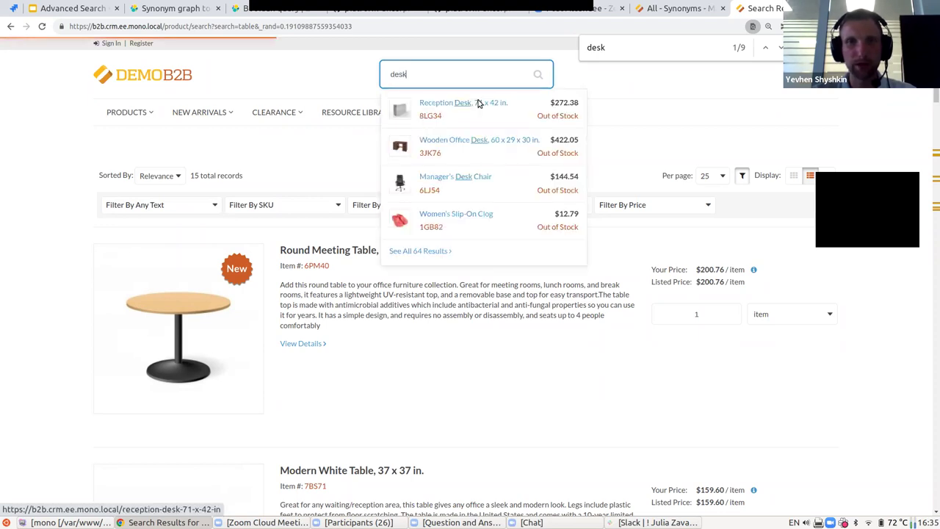
key(Return)
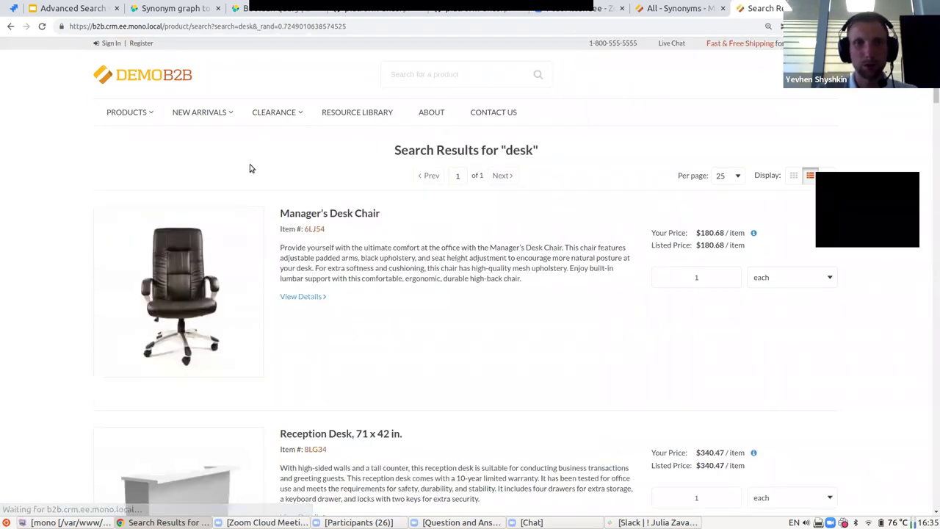
drag(191, 176, 202, 174)
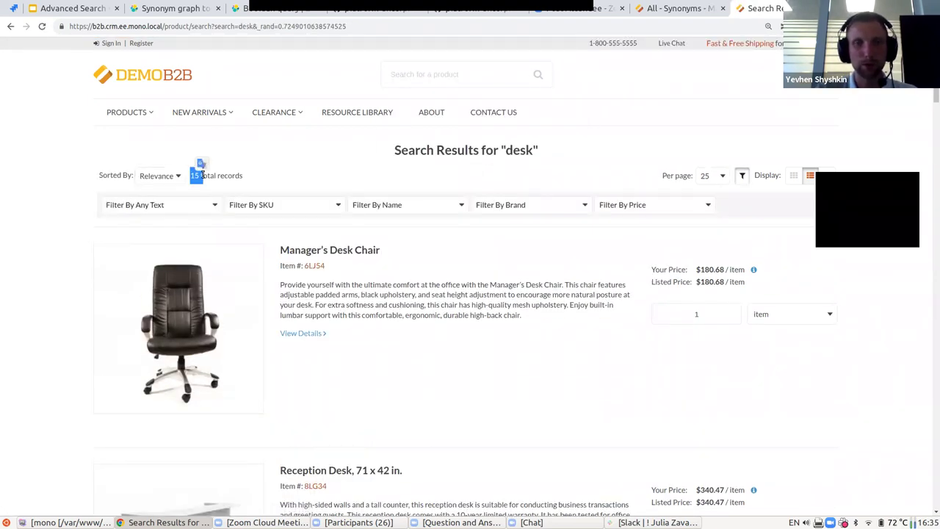
click(289, 168)
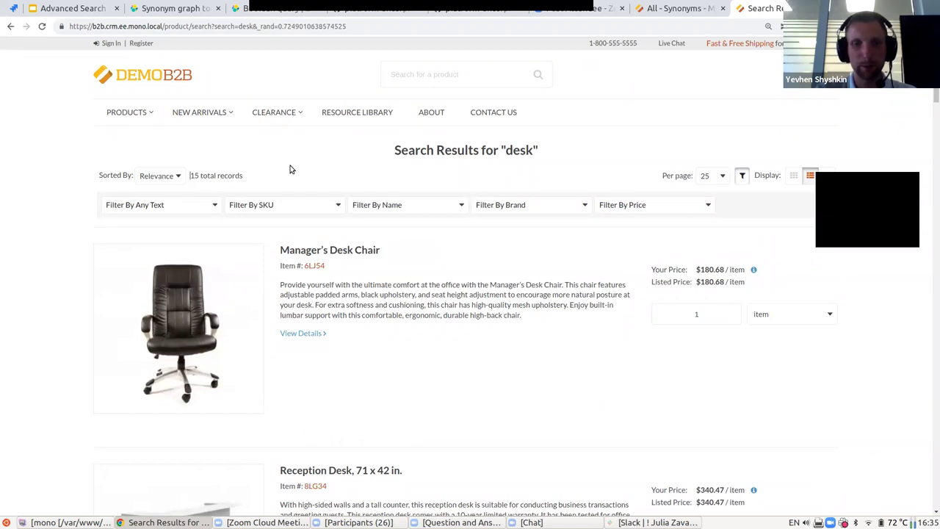
- Highlight "desk" on the results page and examine how desk products are ordered relative to table products
key(ctrl+f)
text(desk)
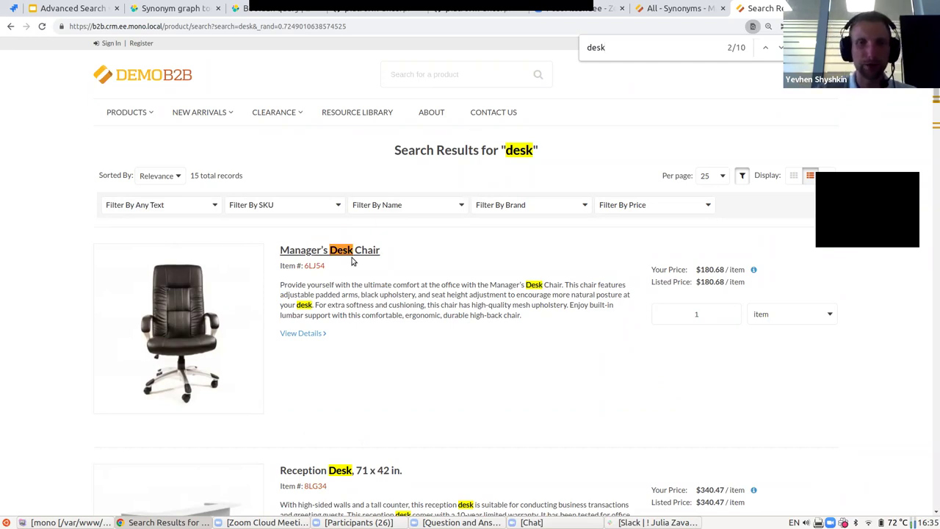
scroll(365, 268, down, 1)
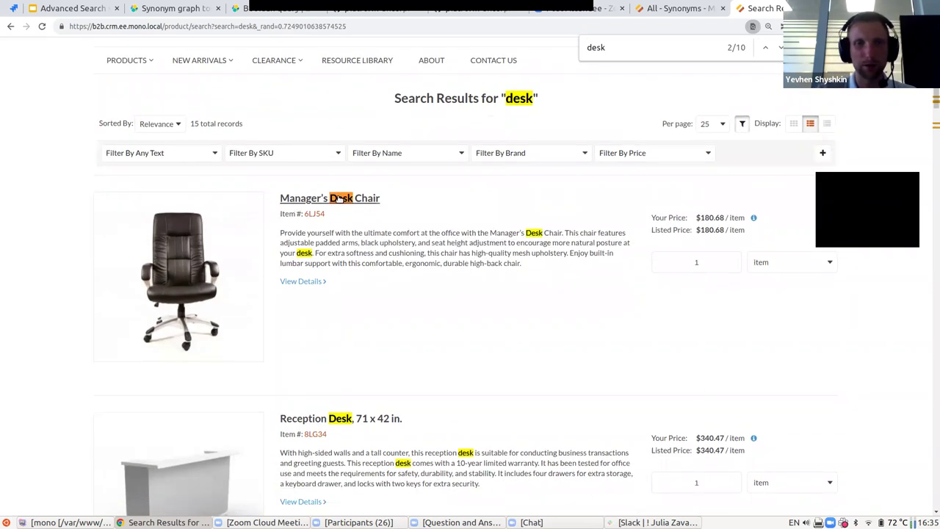
scroll(396, 306, down, 12)
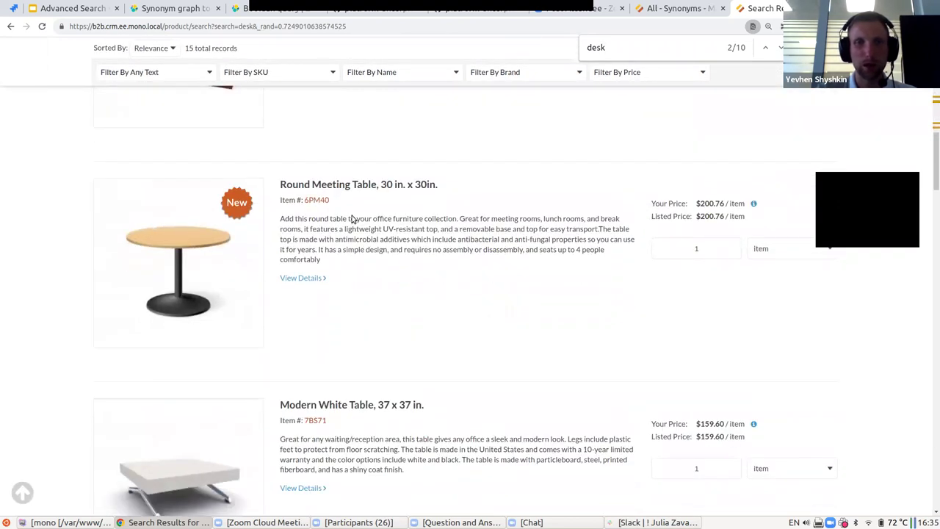
scroll(387, 301, down, 7)
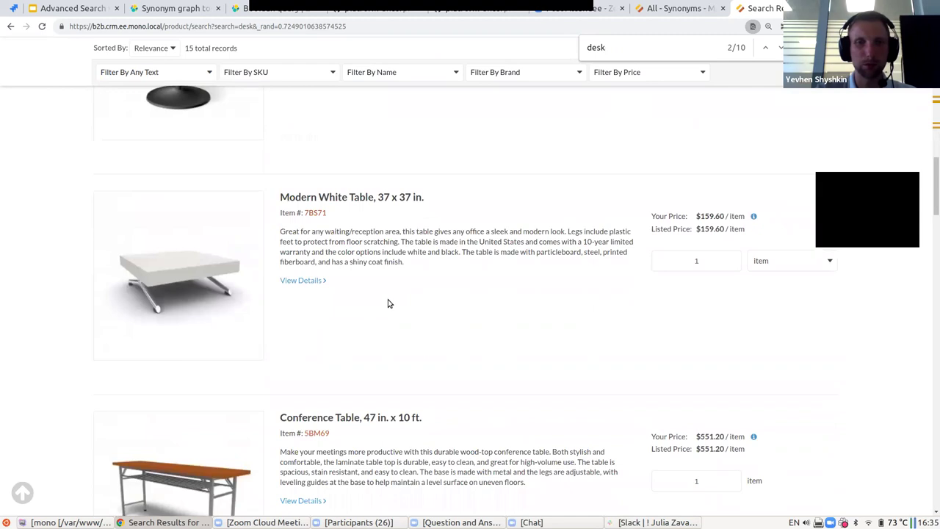
scroll(394, 320, down, 7)
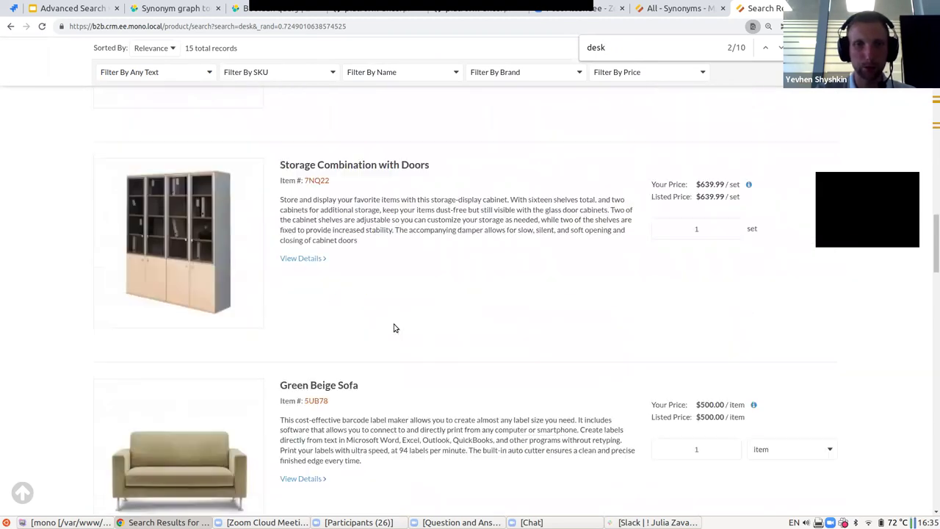
scroll(390, 330, up, 5)
scroll(388, 329, up, 8)
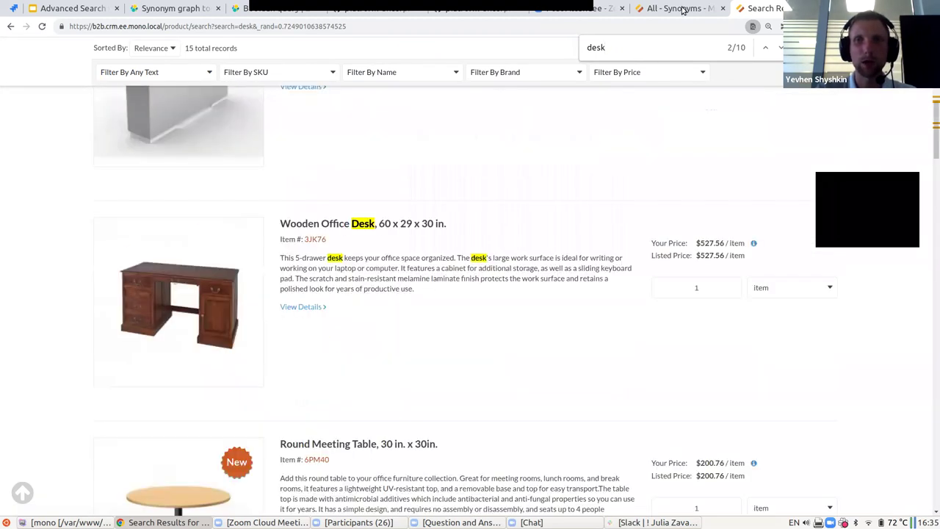
- Review the "diode => led" entry in the synonyms list, and search the storefront for "led" to inspect its results
click(682, 8)
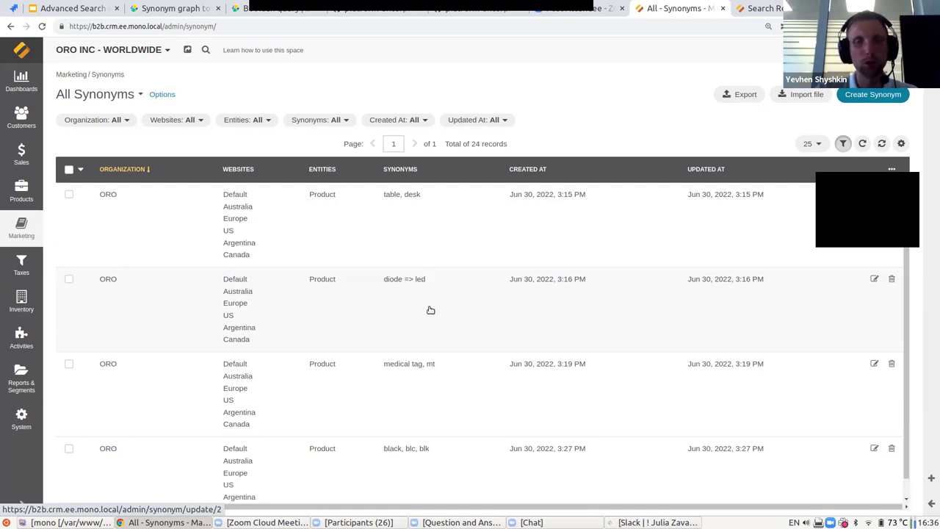
click(752, 9)
scroll(558, 185, up, 6)
click(400, 74)
text(led)
key(Return)
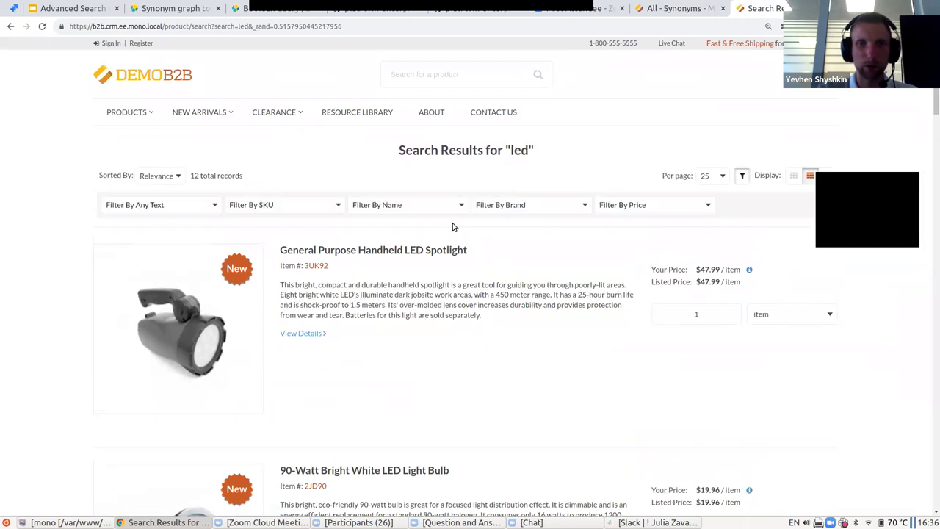
scroll(422, 277, down, 4)
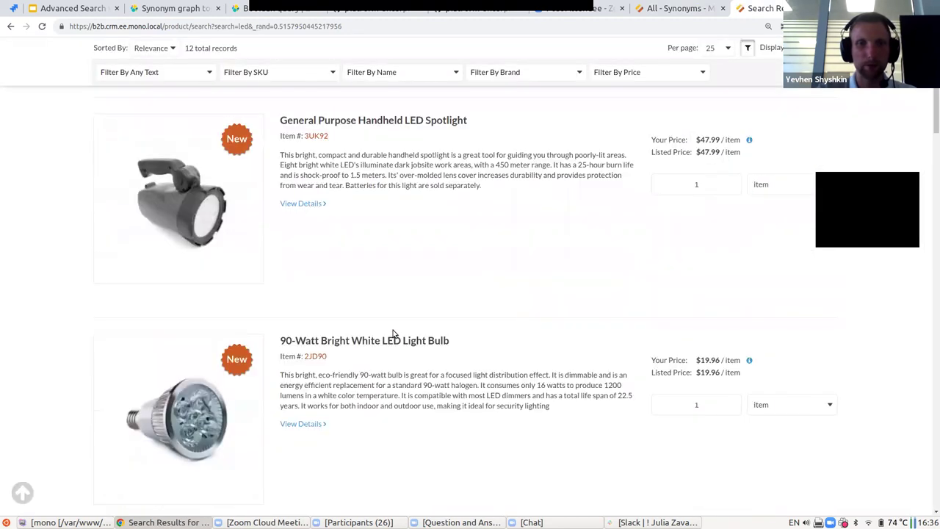
scroll(386, 353, up, 2)
scroll(388, 350, up, 3)
- Search the storefront for "diode" and check the total record count for comparison with the "led" search
click(422, 74)
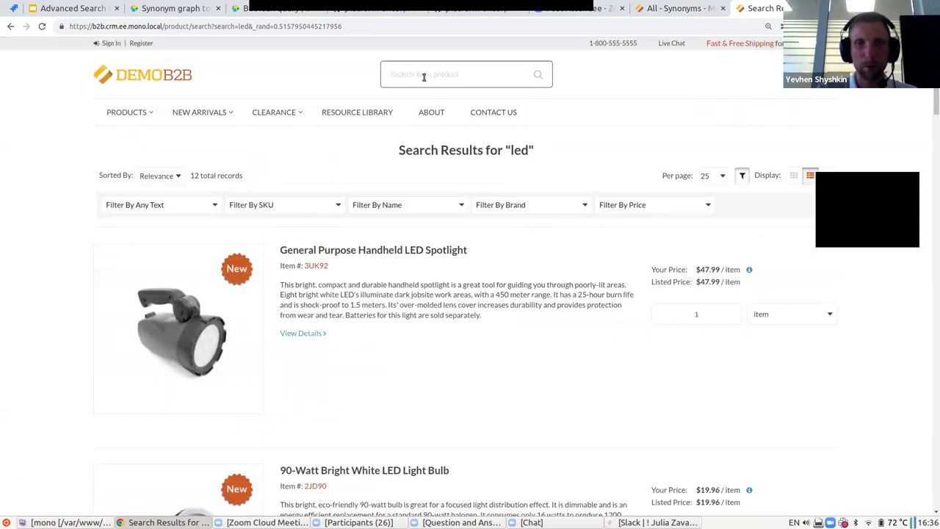
text(diode)
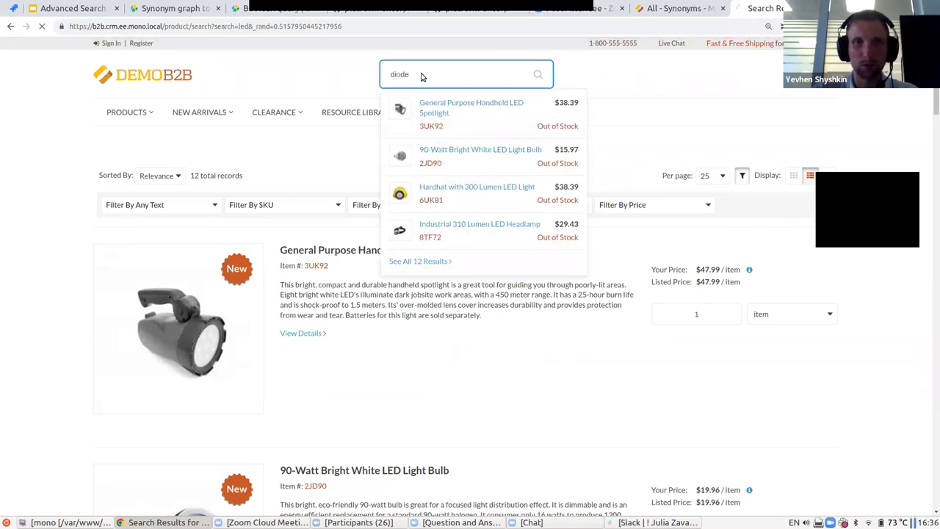
key(Return)
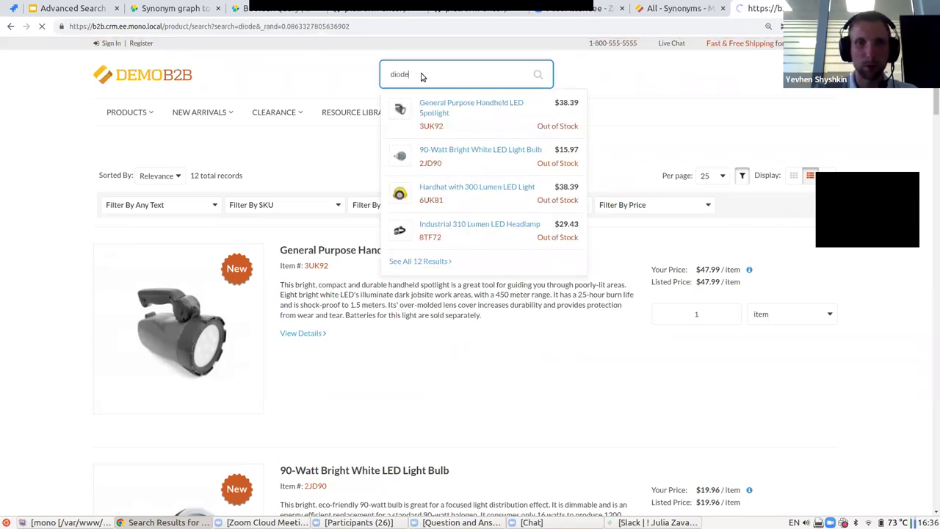
double_click(194, 176)
click(330, 181)
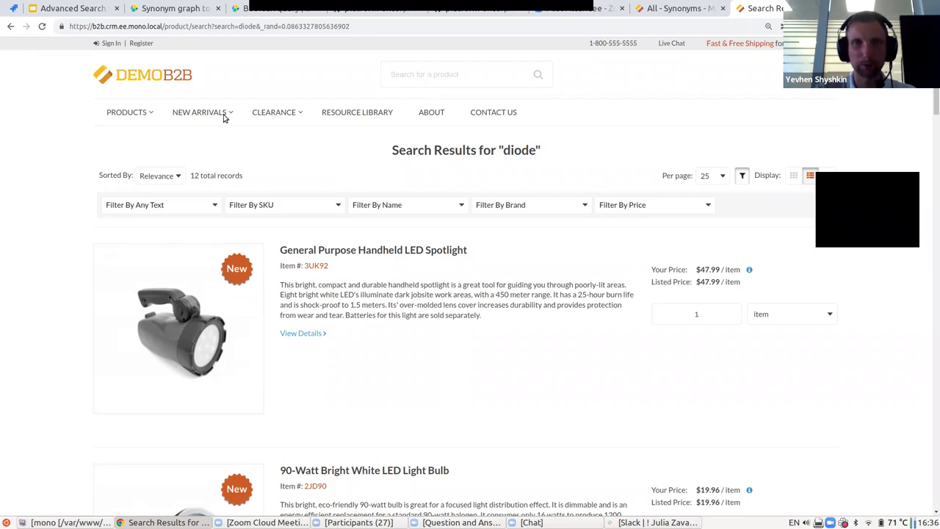
- Switch to Google Slides, present the "Synonyms: Examples" slide full screen to review the synonym types, and exit the slideshow
click(69, 8)
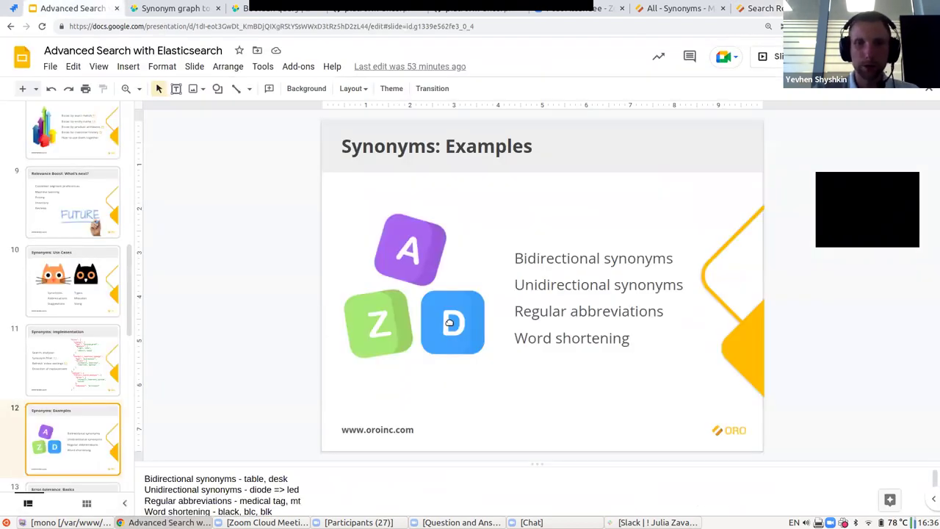
click(774, 56)
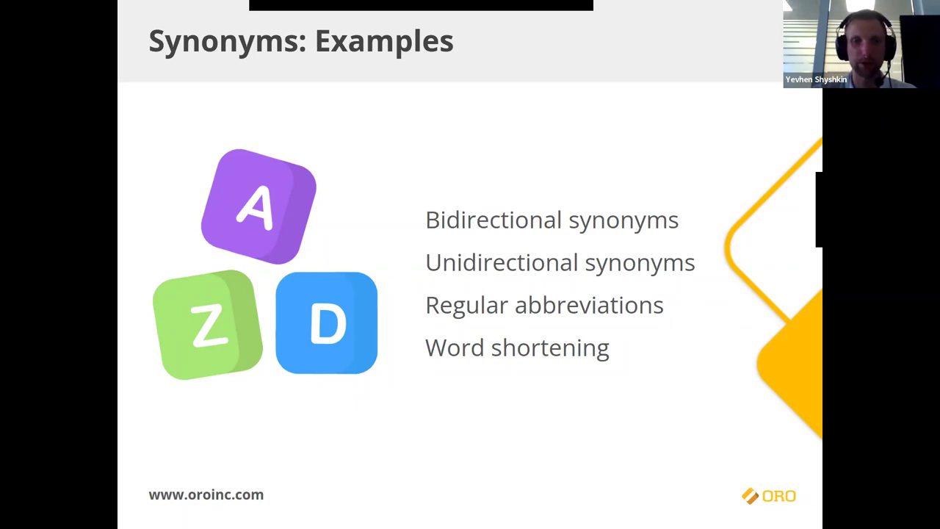
key(Escape)
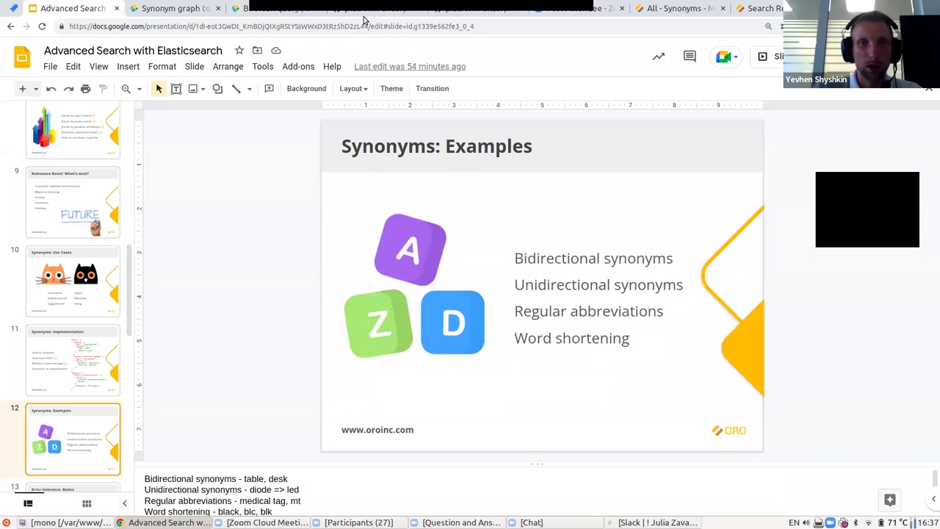
- Review the "medical tag, mt" entry in the OroCommerce synonyms list, and search the storefront for "medical tag" to inspect its results
click(677, 7)
scroll(504, 231, down, 1)
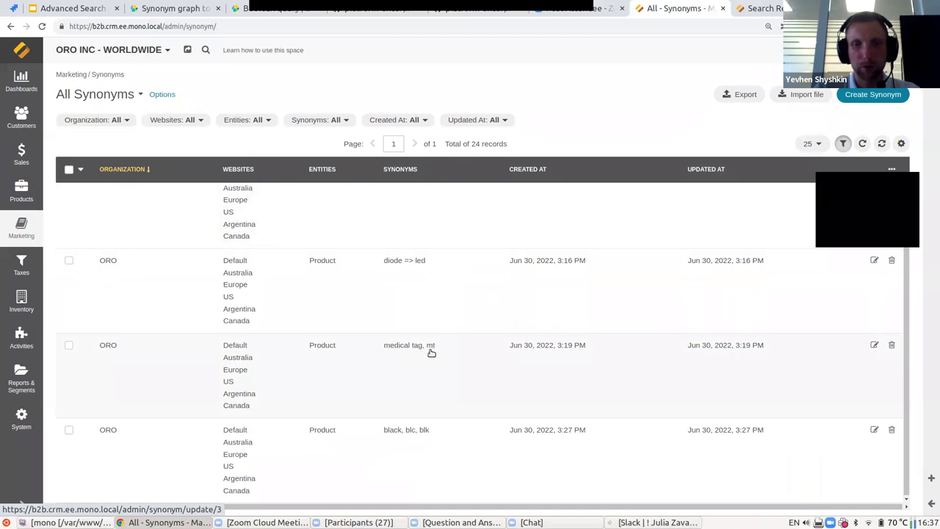
click(743, 8)
click(418, 79)
text(medical tag)
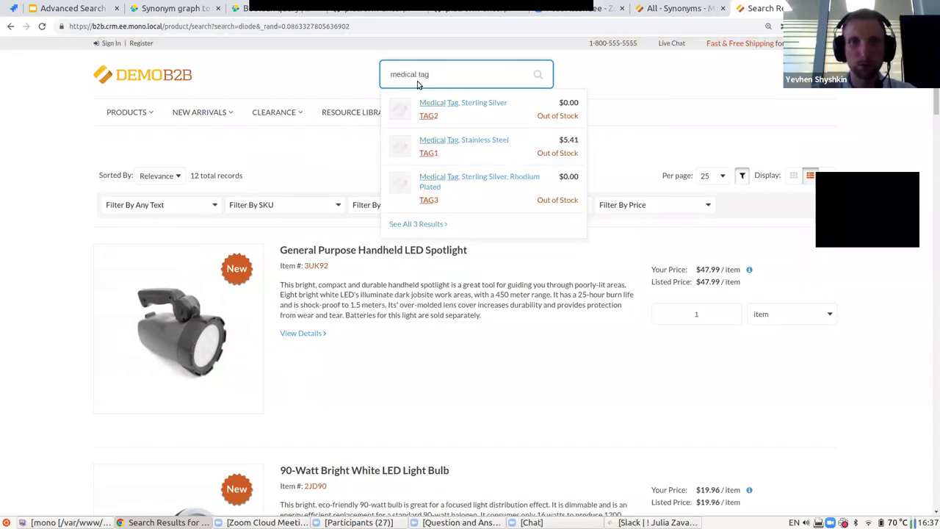
key(Return)
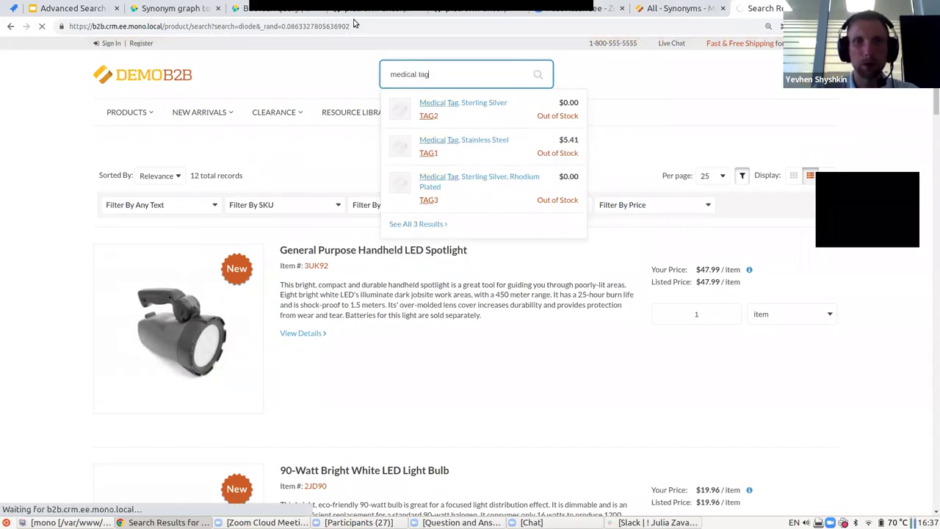
scroll(296, 237, down, 6)
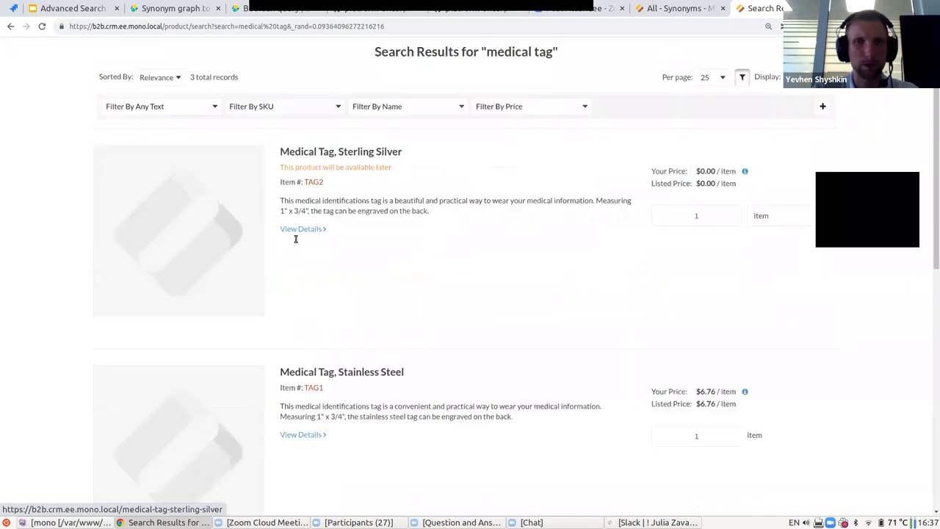
scroll(392, 308, up, 4)
scroll(396, 309, up, 3)
- Search the storefront for the abbreviation "MT" and examine the matching products
click(430, 76)
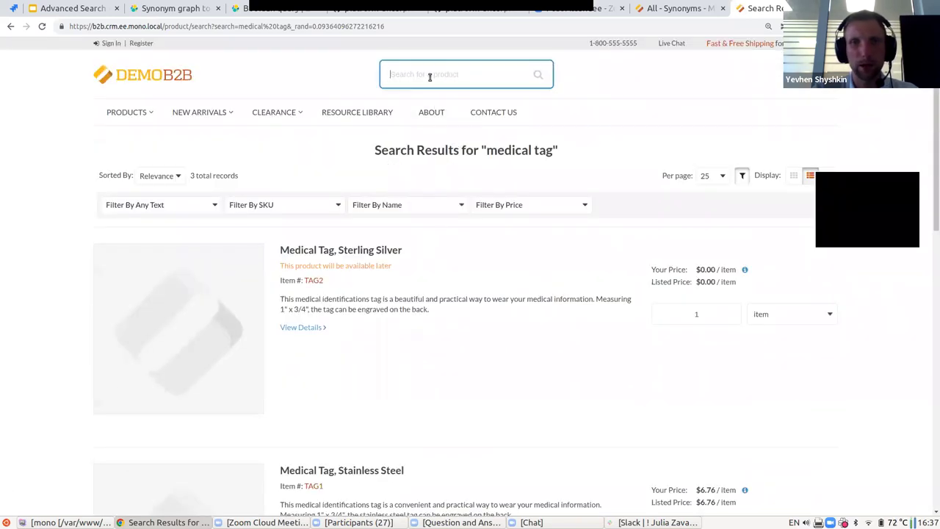
text(MT)
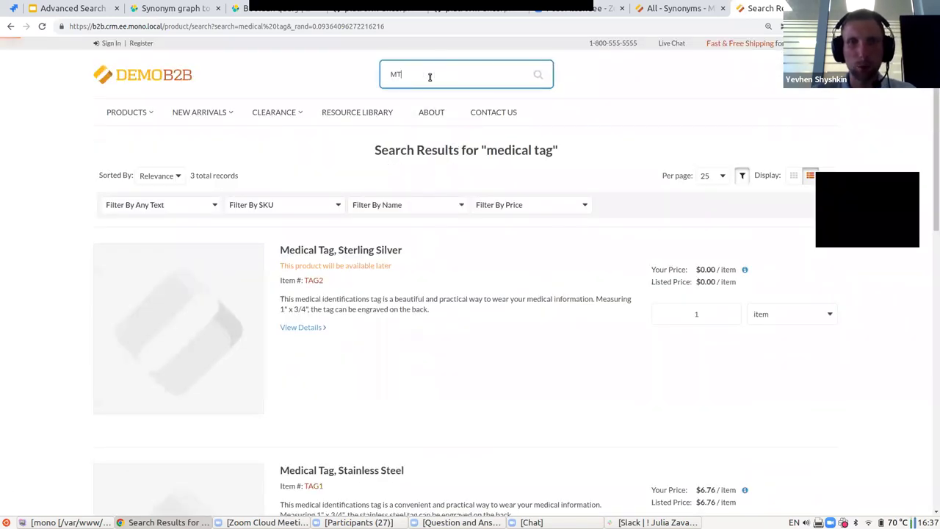
key(Return)
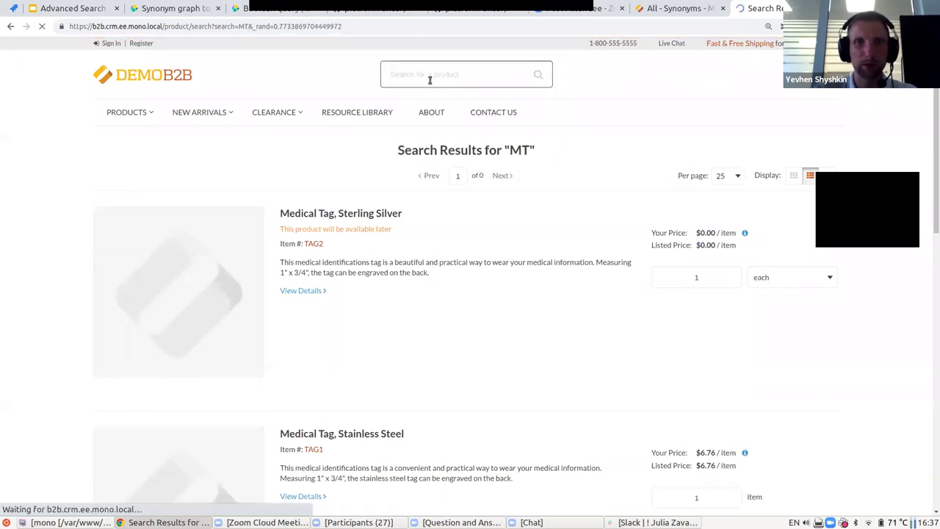
scroll(360, 250, down, 3)
scroll(369, 266, down, 3)
scroll(432, 315, up, 5)
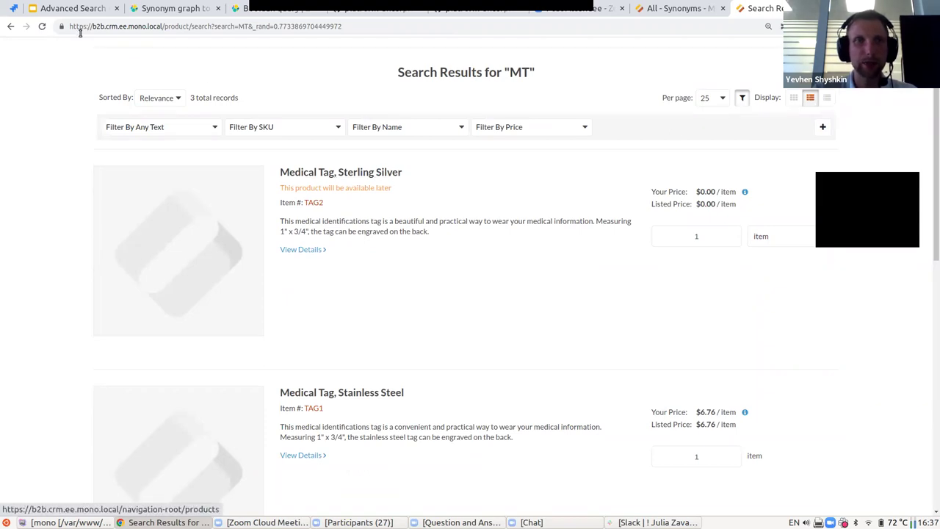
- Return to the Google Slides presentation, show the "Synonyms: Examples" slide full screen again for the word-shortening example, and exit the slideshow
click(70, 9)
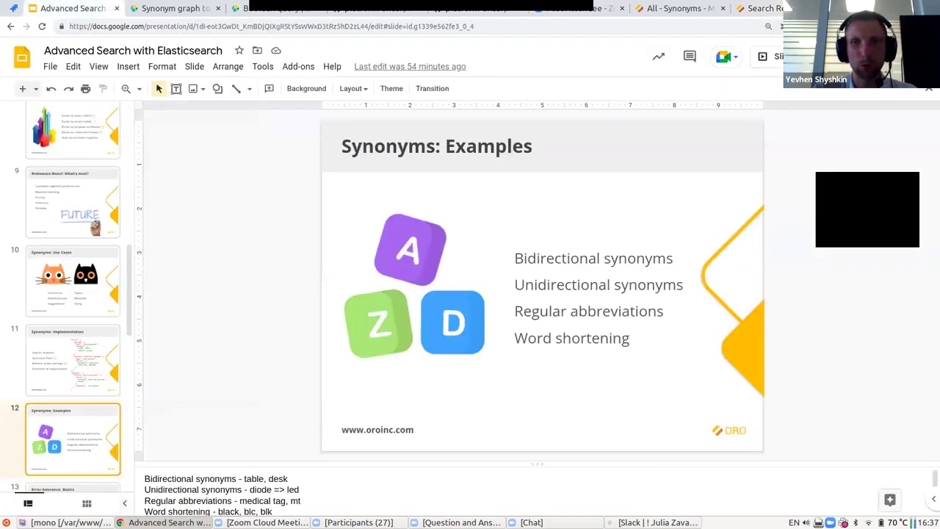
click(756, 59)
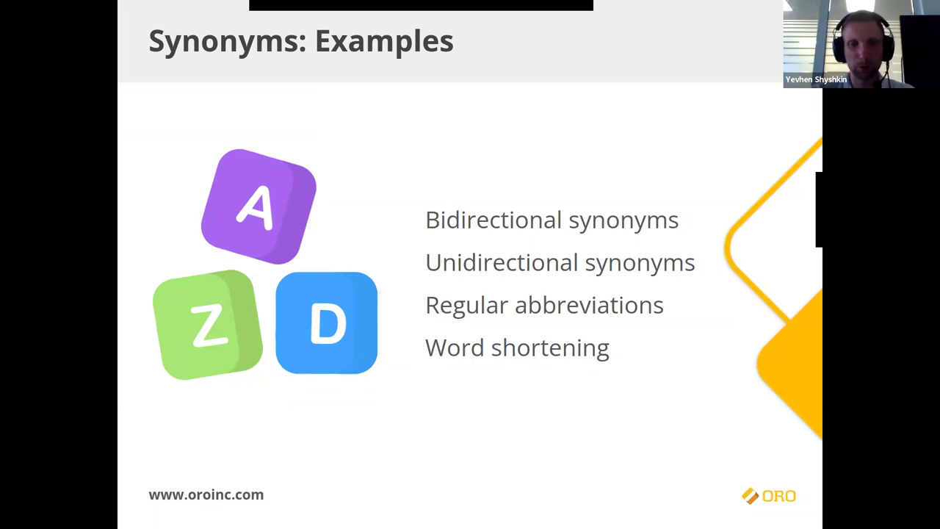
key(Escape)
- Review the "black, blc, blk" entry in the OroCommerce synonyms list, and search the storefront for "black"
click(762, 11)
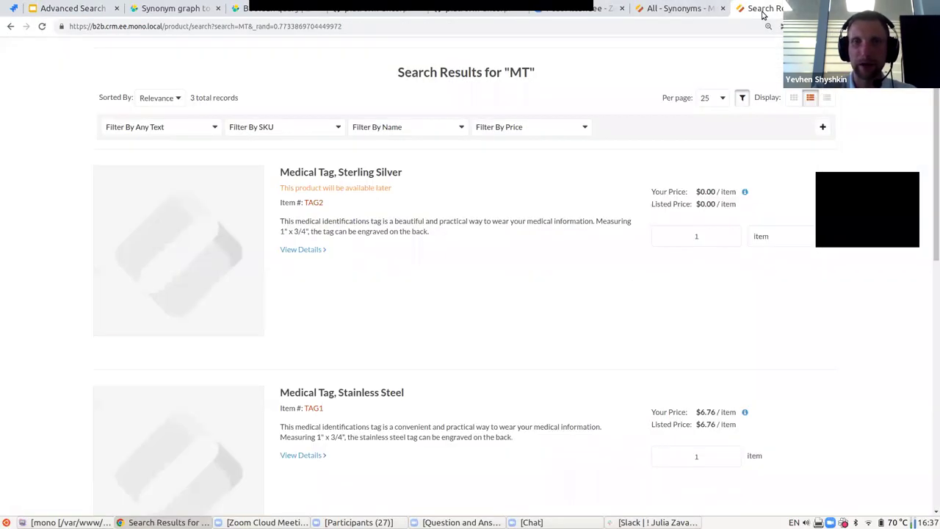
scroll(625, 154, up, 2)
key(ctrl+Page_Up)
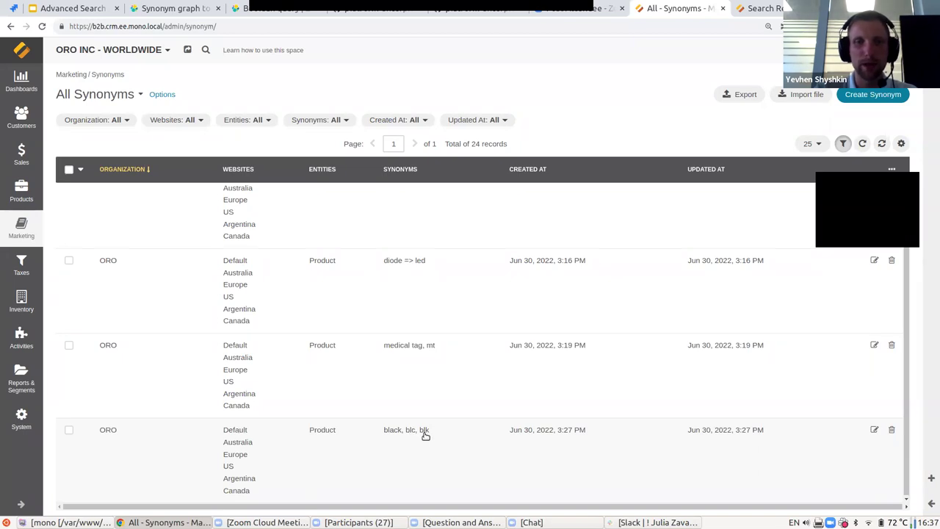
click(771, 7)
click(448, 73)
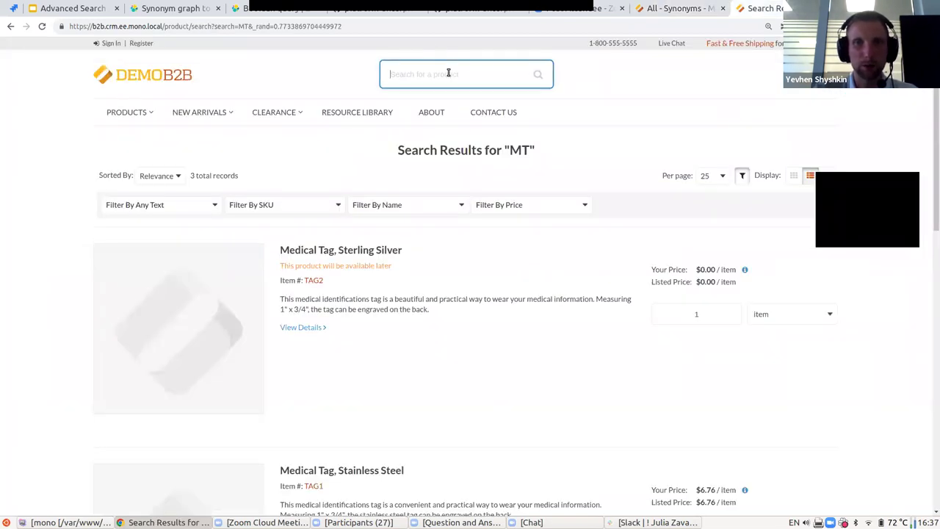
text(black)
key(Return)
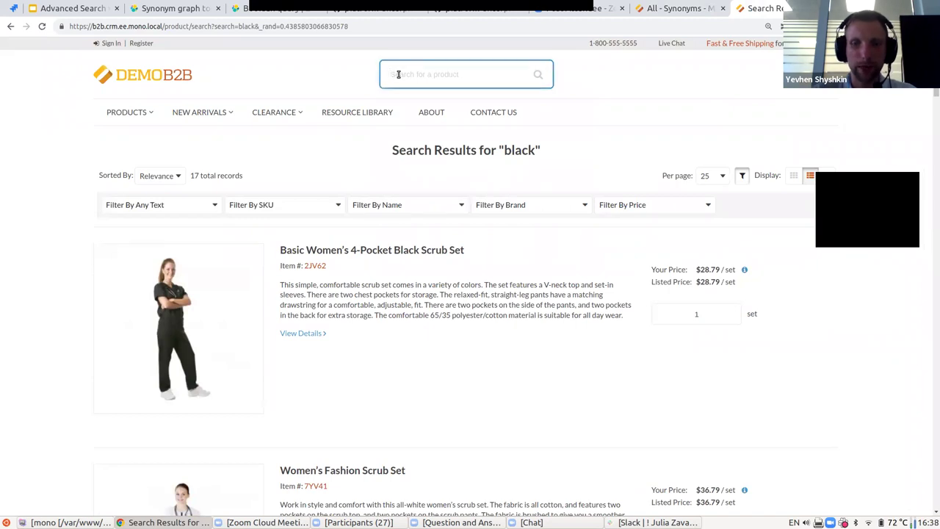
- Search the storefront for the shortened forms "blc" and "blk" to compare their results with the "black" search
text(bl)
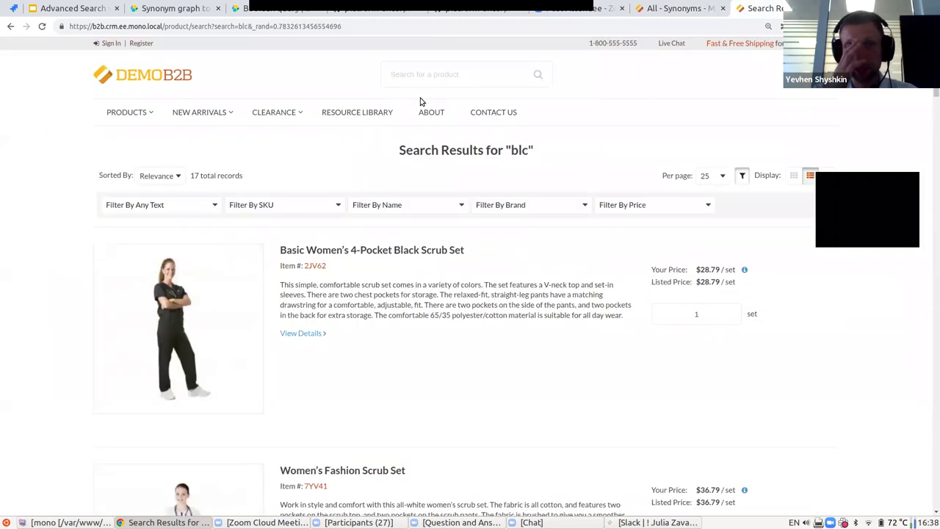
click(405, 76)
text(blk)
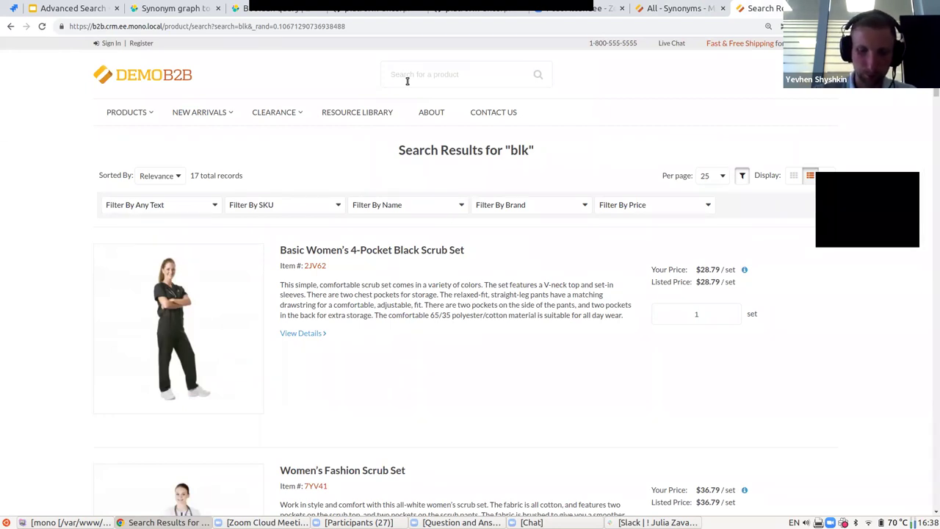
- Switch to Google Slides, start the slideshow, and advance to the "Error-tolerance: Basics" slide
click(85, 7)
click(770, 58)
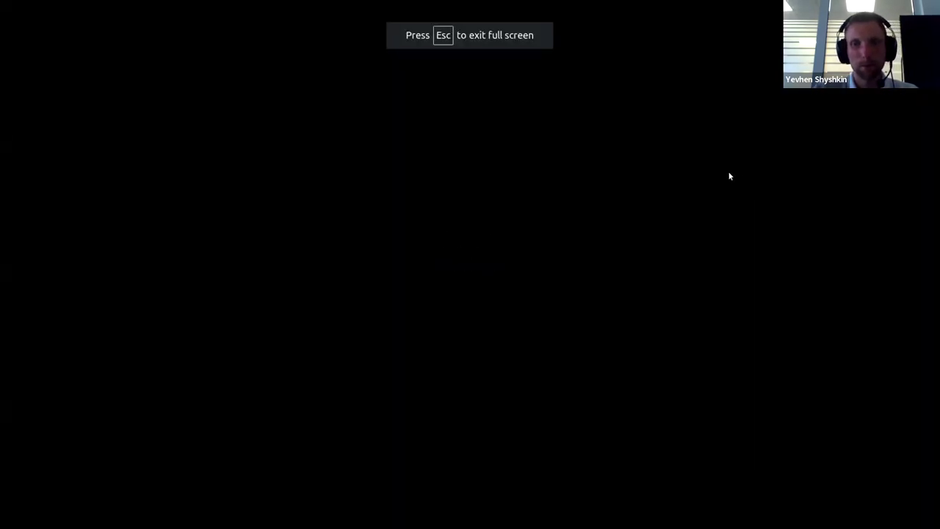
key(Right)
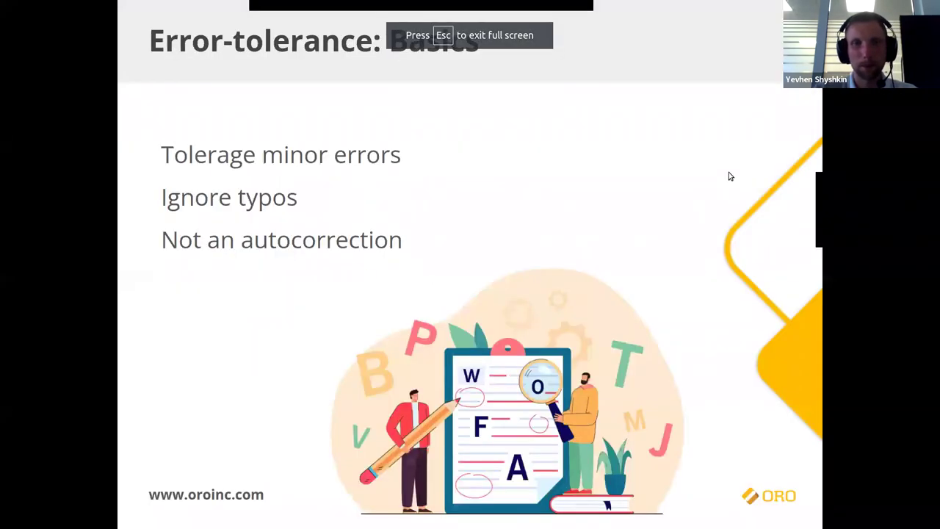